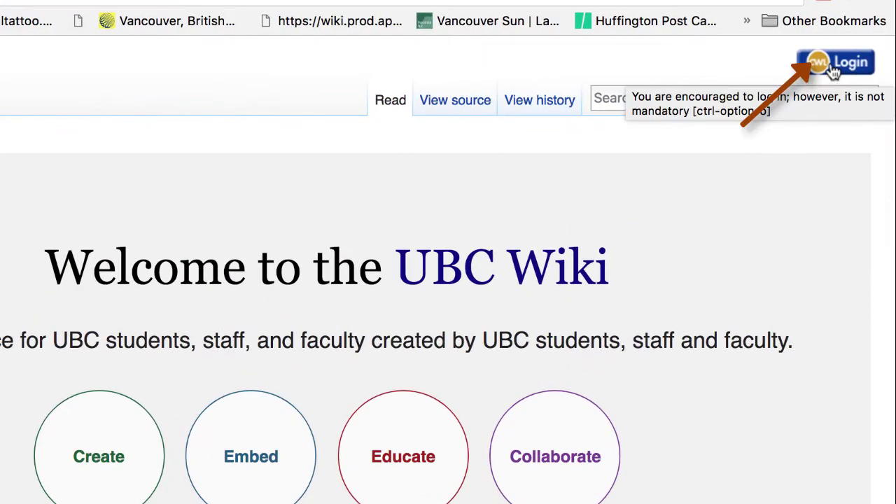
- Open the login page and log in to the UBC Wiki with the CWL account
click(833, 70)
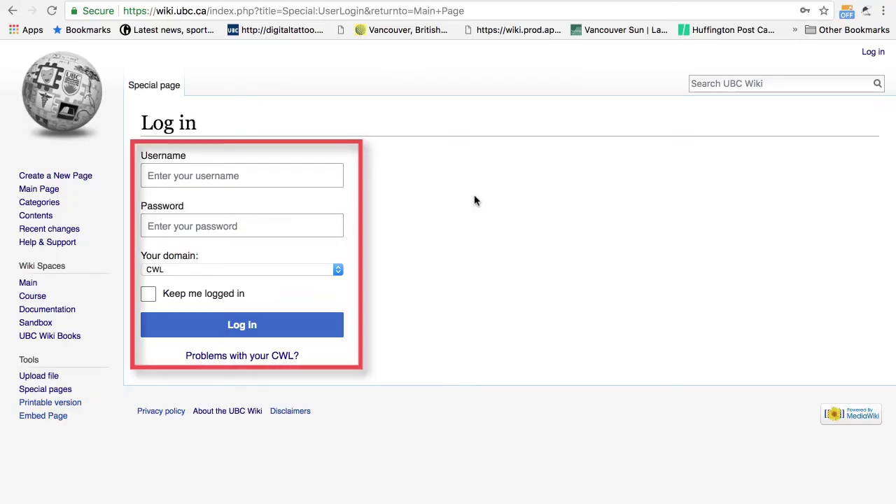
key(Return)
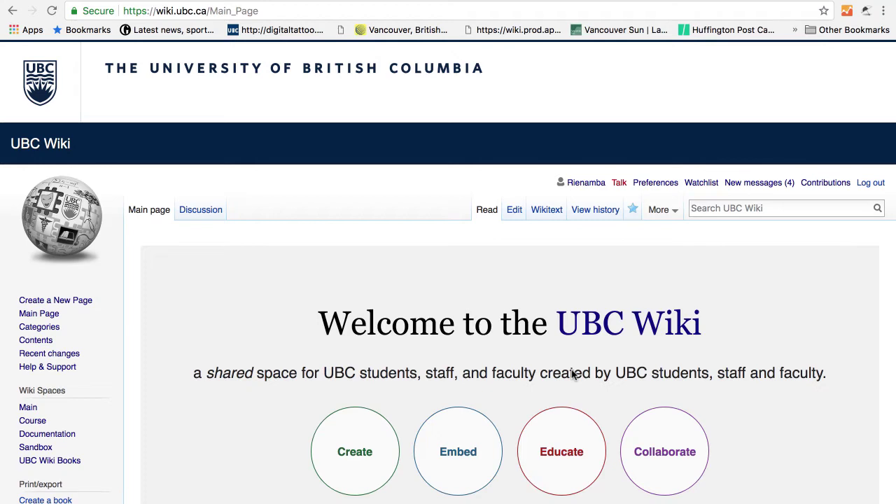
- Look through the wiki's main page down to the sections for creating Main, Course, Documentation and Sandbox pages
scroll(573, 375, down, 3)
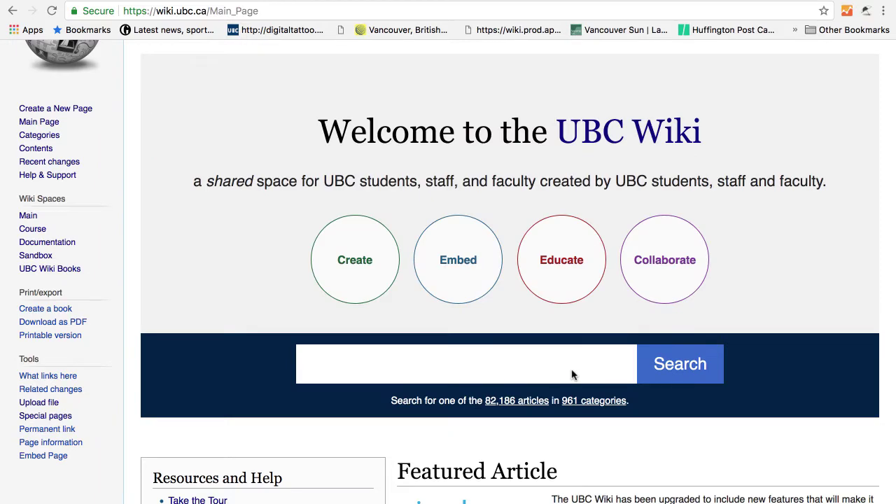
scroll(571, 375, down, 10)
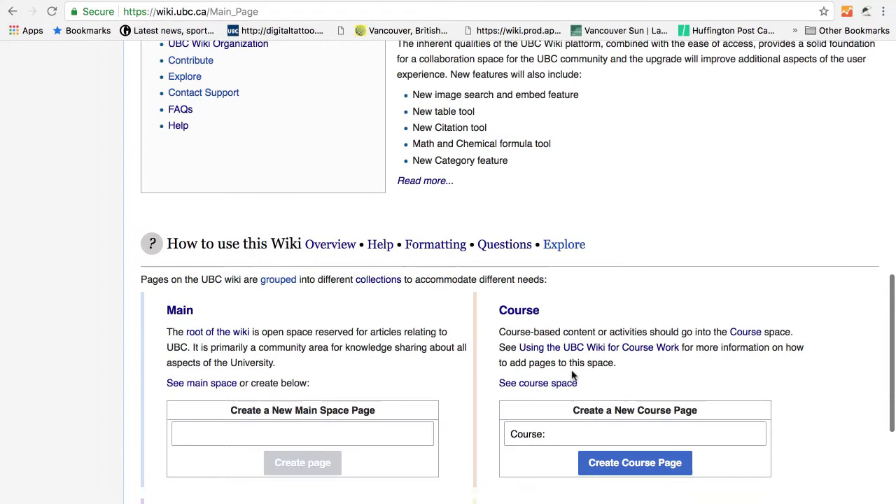
scroll(571, 375, down, 1)
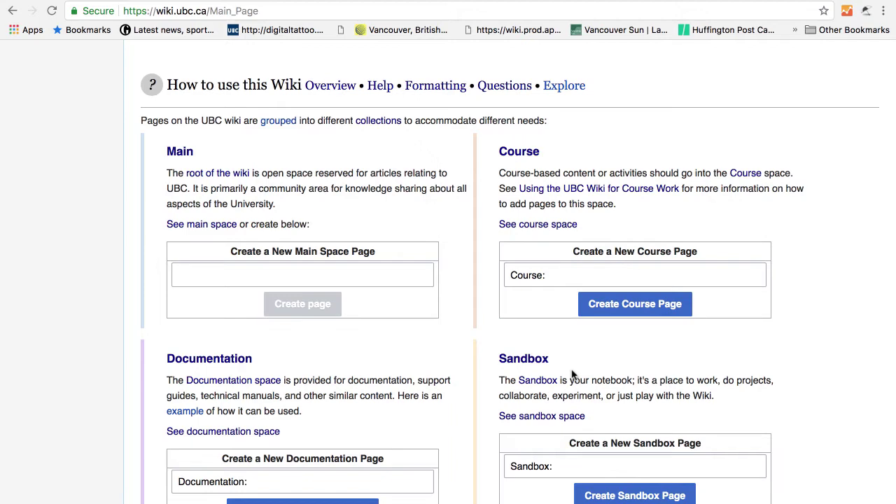
- Open the revision history of the Documentation:Designing Courses page and view the latest editor's user page, returning to the history
drag(209, 11, 349, 13)
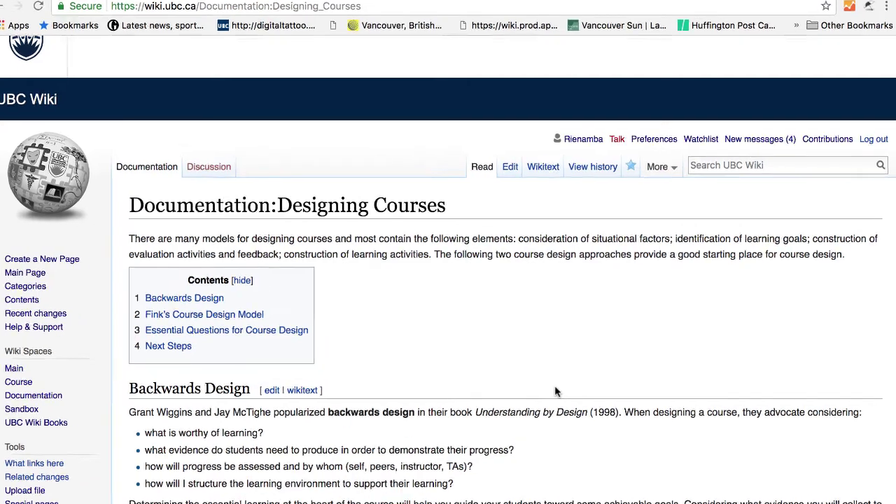
click(595, 168)
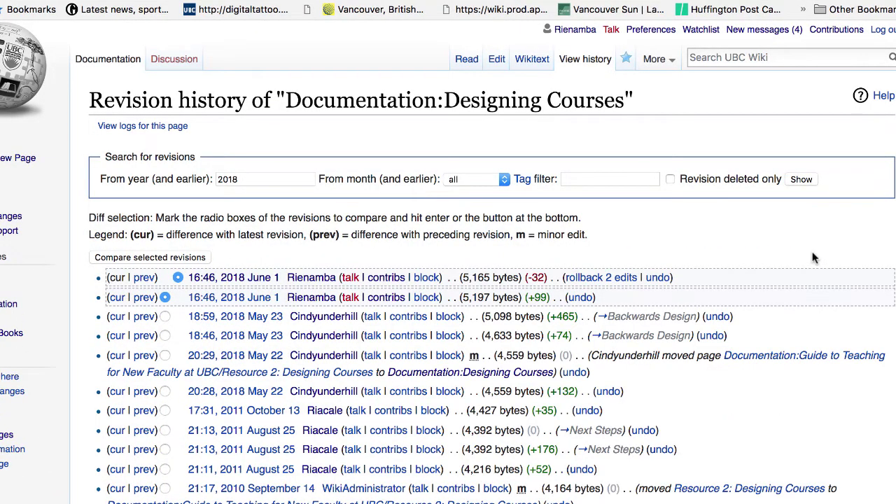
click(308, 280)
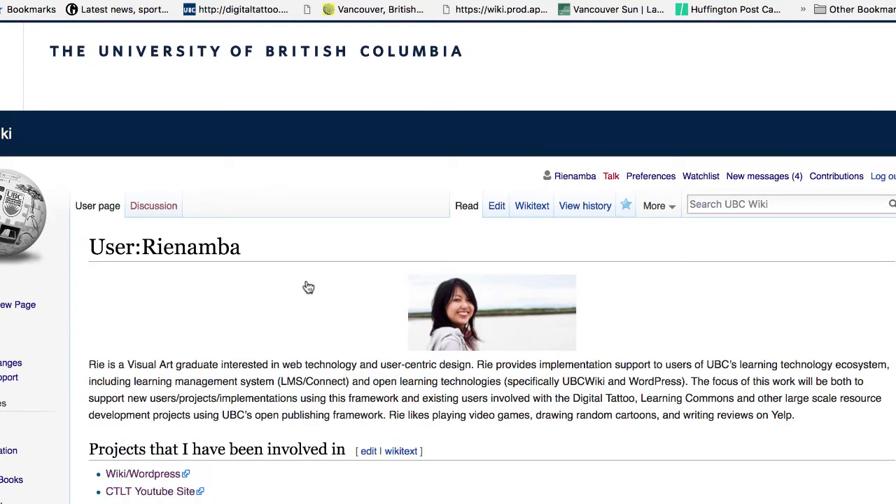
key(super+bracketleft)
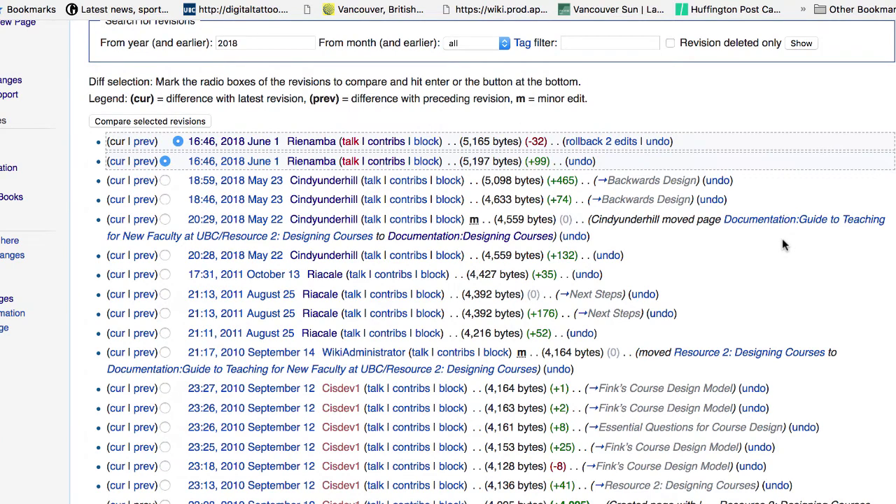
- Compare the 18:59, 2018 May 23 revision with the latest revision, then return to the revision history
click(165, 180)
click(163, 122)
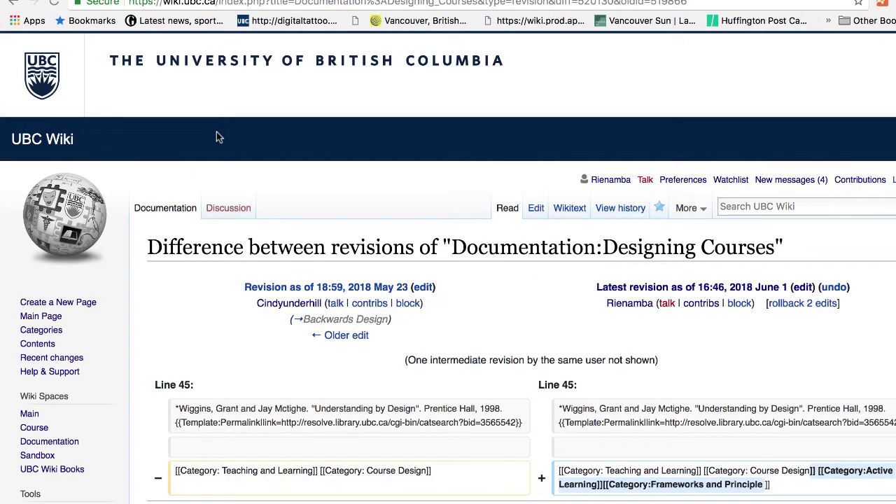
key(super+bracketleft)
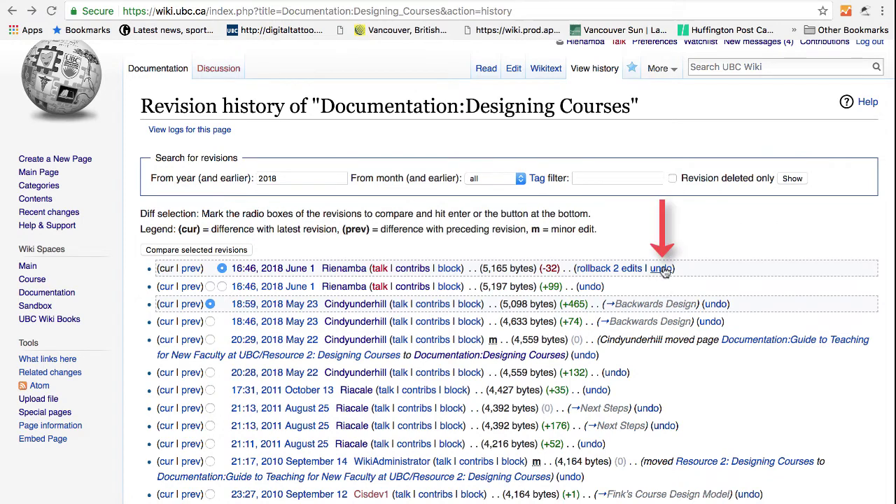
- Return to the Documentation:Designing Courses page and add it to the watchlist
key(super+bracketleft)
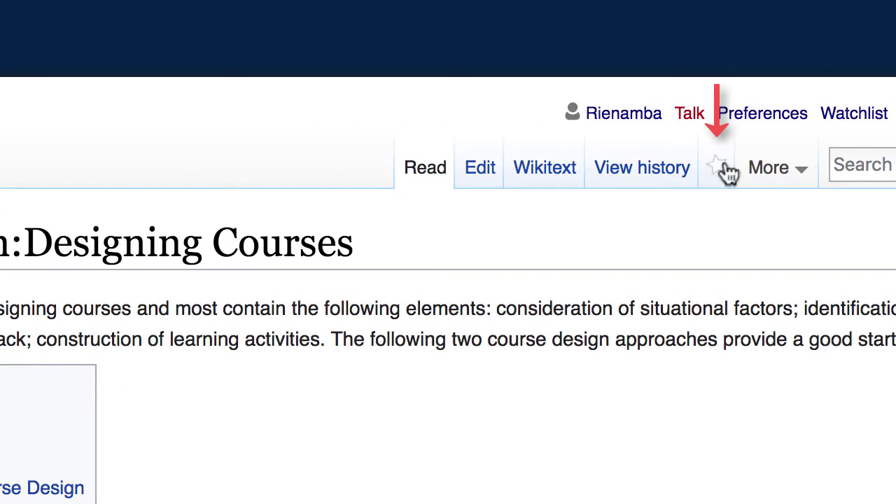
click(721, 168)
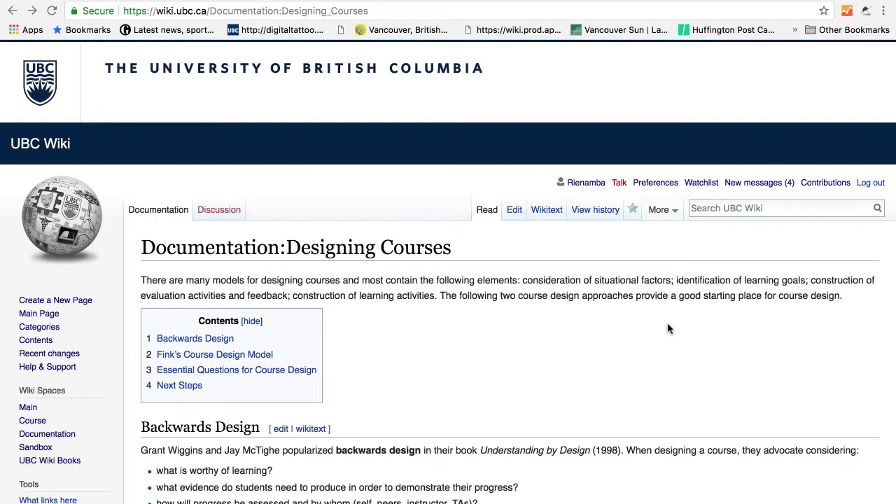
- Open the account preferences and look through the user profile settings
click(653, 185)
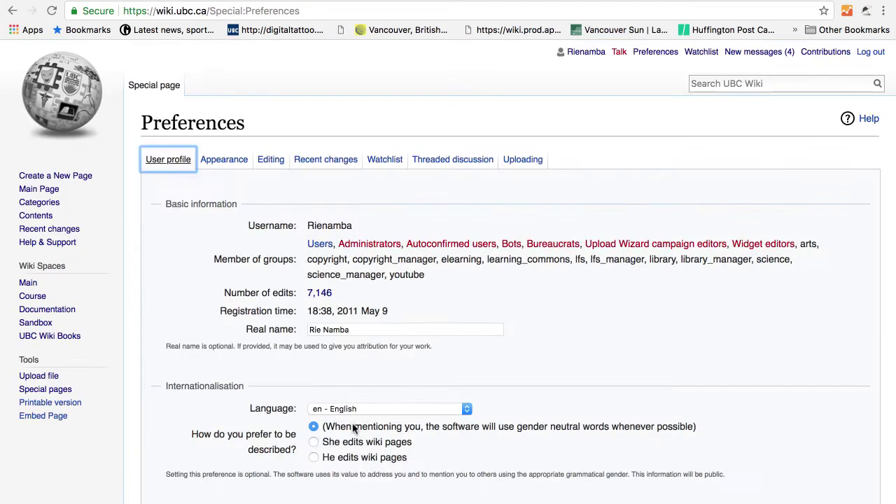
scroll(353, 430, down, 5)
scroll(354, 440, down, 5)
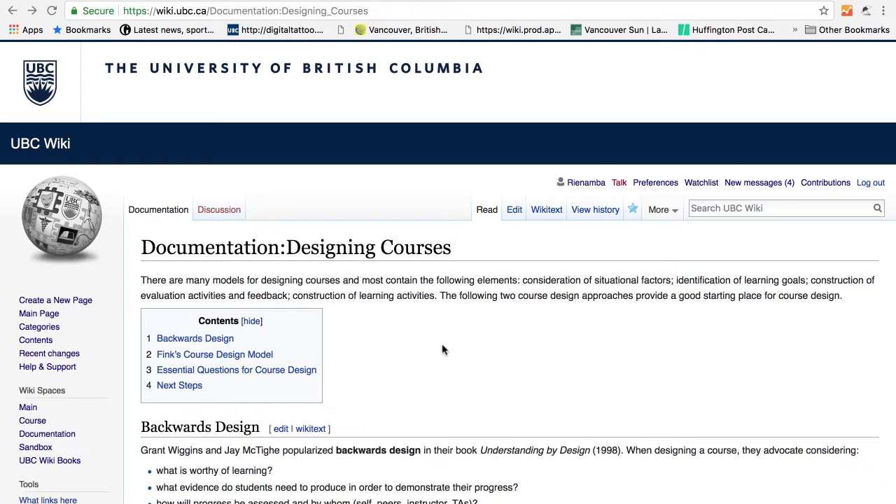
- Open the account's own user page and look through its biography, projects and contact sections
click(591, 185)
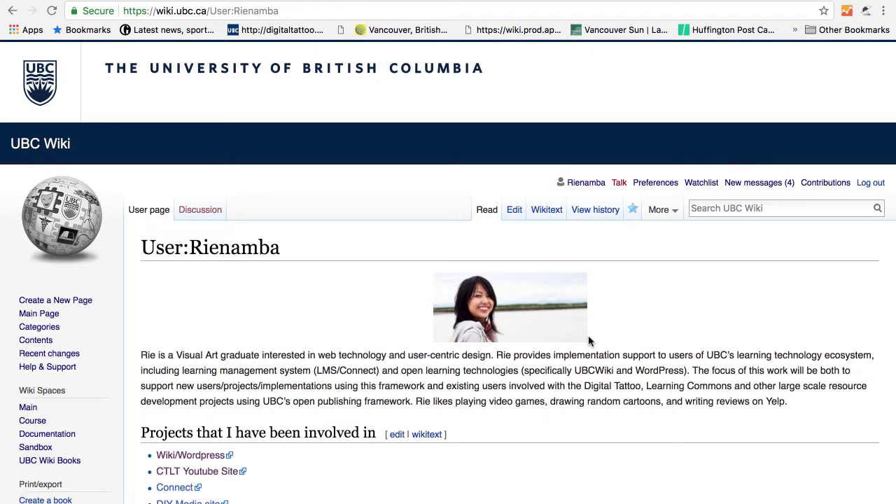
scroll(588, 341, down, 3)
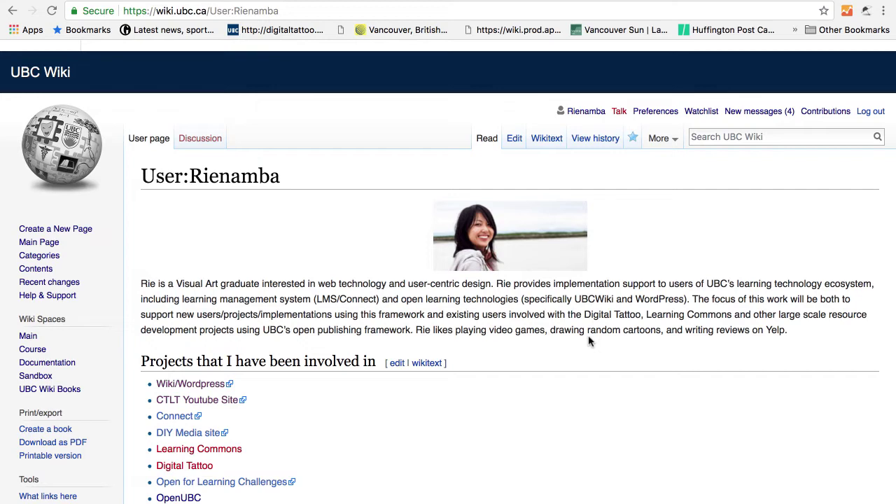
scroll(588, 340, down, 4)
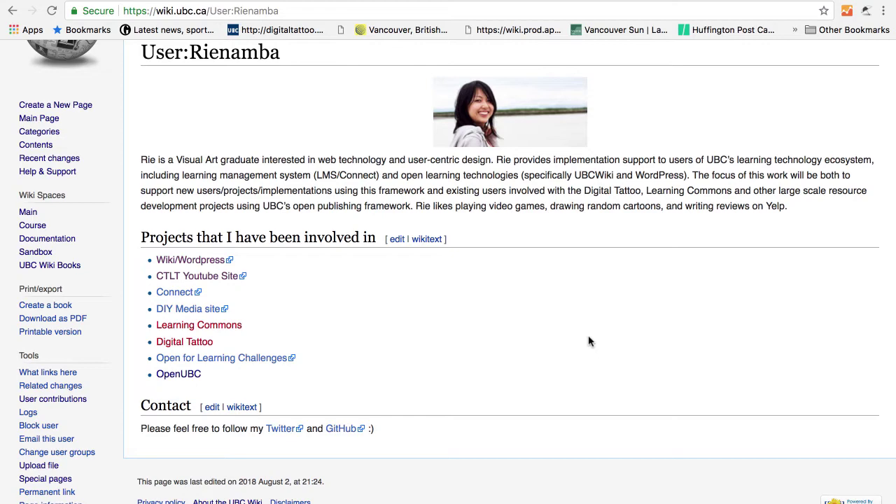
scroll(588, 341, up, 6)
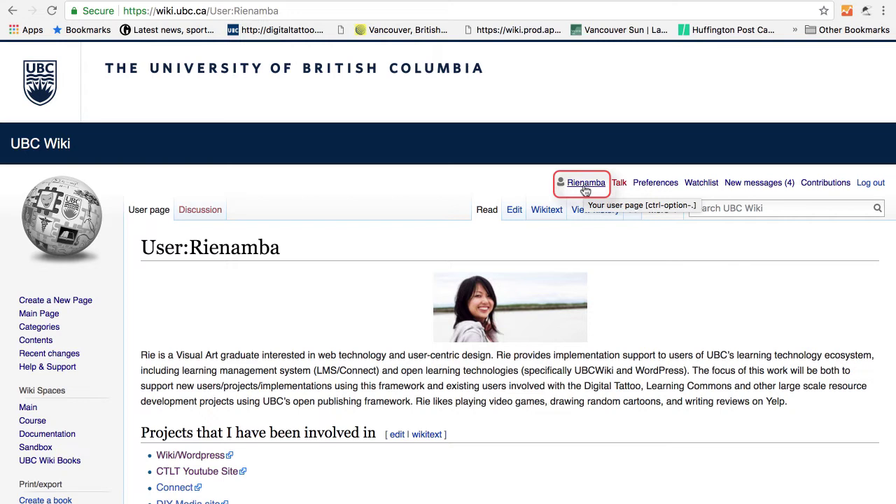
- Open the user page for editing, view its wikitext source, and switch back to the visual editor
scroll(414, 339, down, 1)
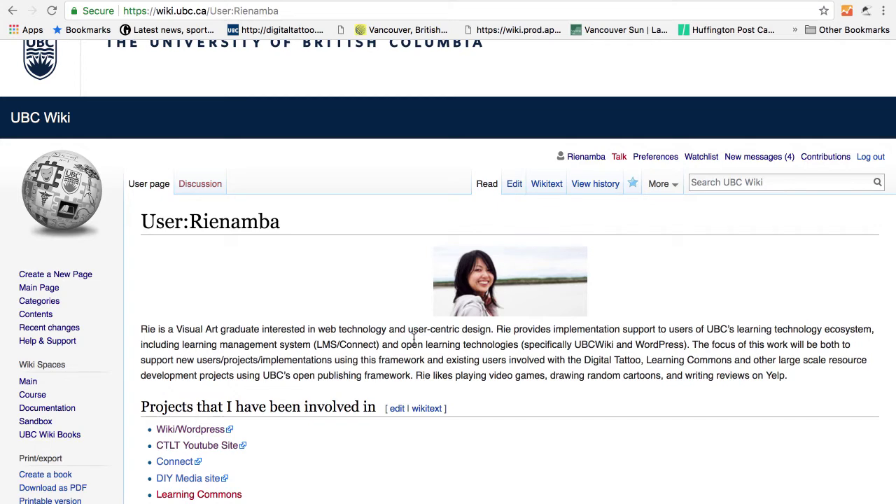
click(514, 183)
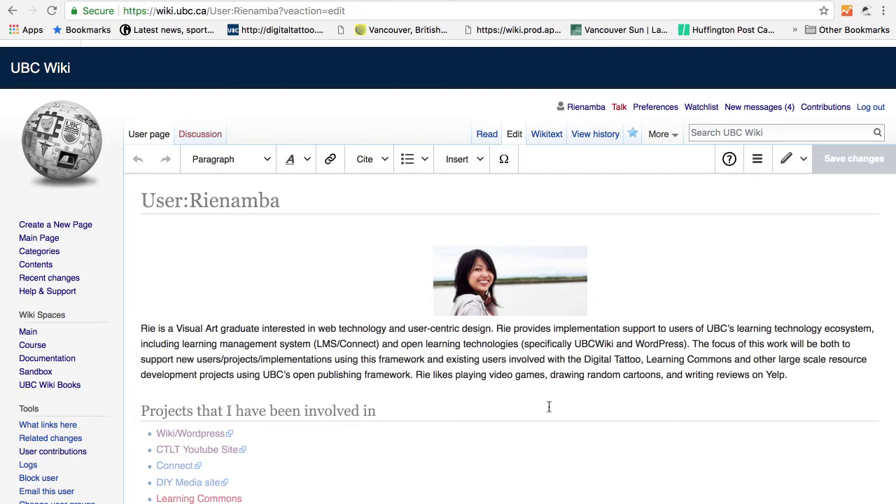
scroll(549, 407, up, 2)
click(546, 183)
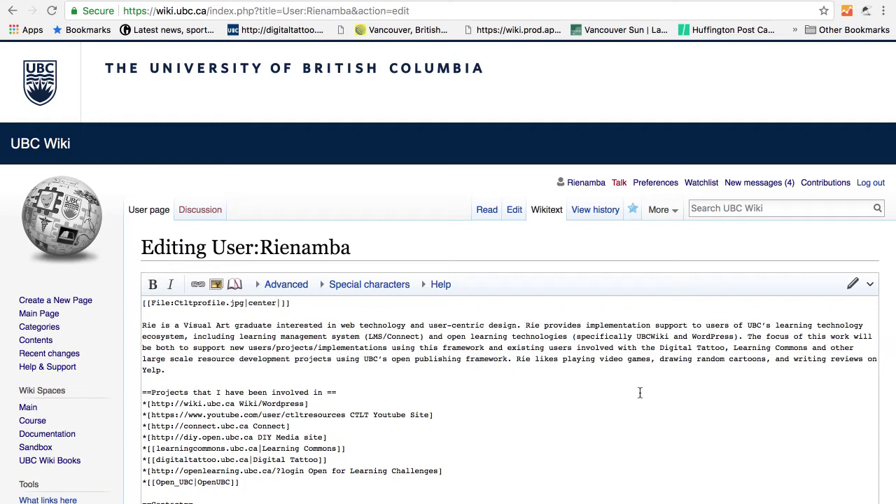
click(514, 210)
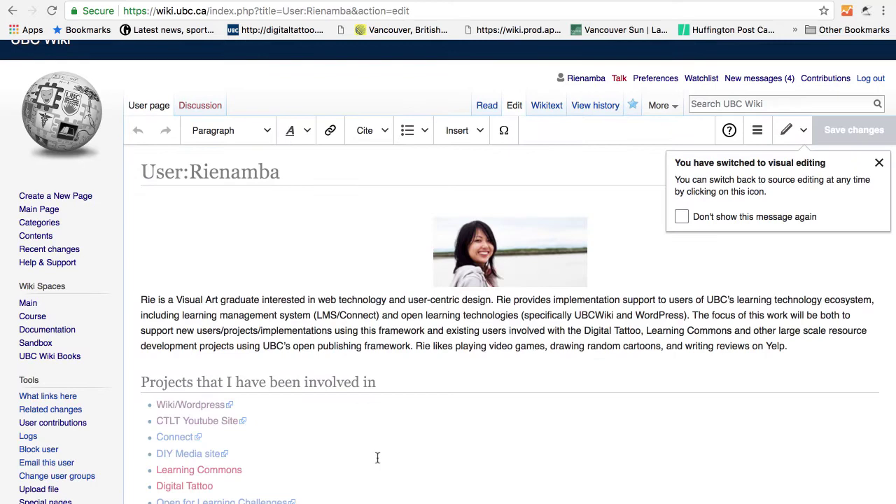
- Replace the user page's entire content with a greeting giving the author's first name, "Educational Resource Developer" role and "Centre for Teaching, Learning and Technology" workplace
scroll(377, 458, down, 3)
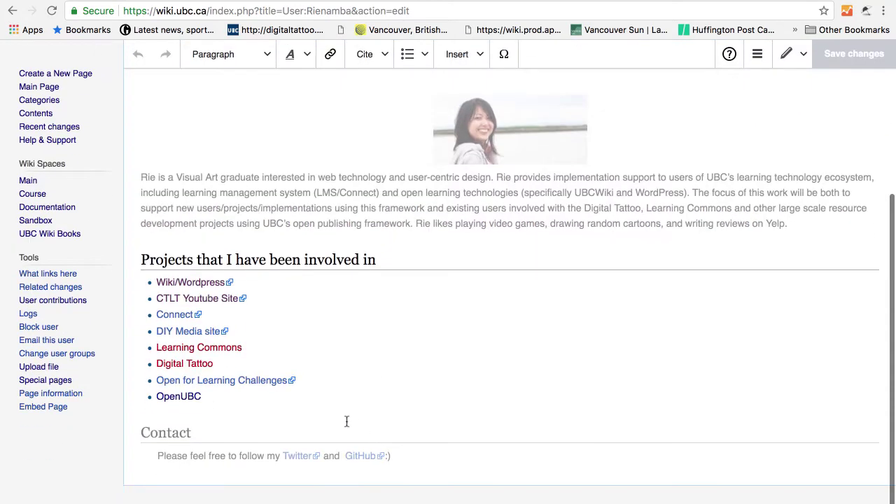
drag(343, 395, 129, 77)
key(BackSpace)
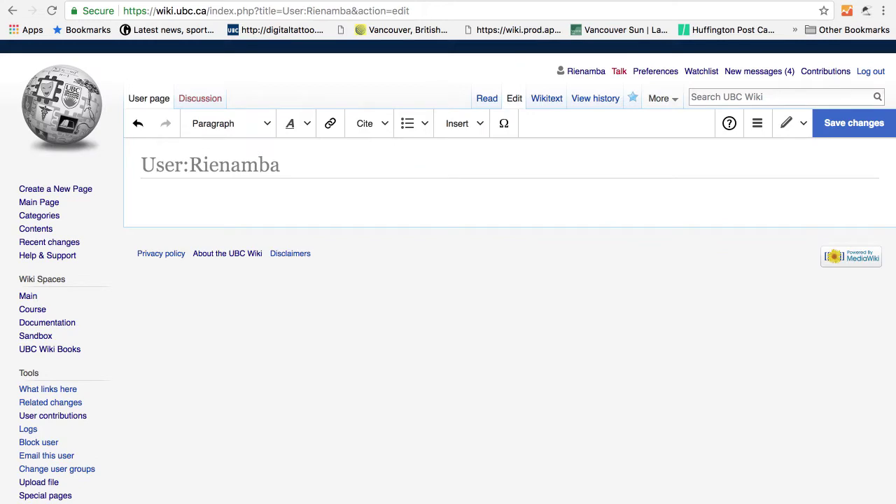
text(Hi! My name is Rie! I work as an Educational Resource Developer at the Centre for Teaching, Learning and Technology.)
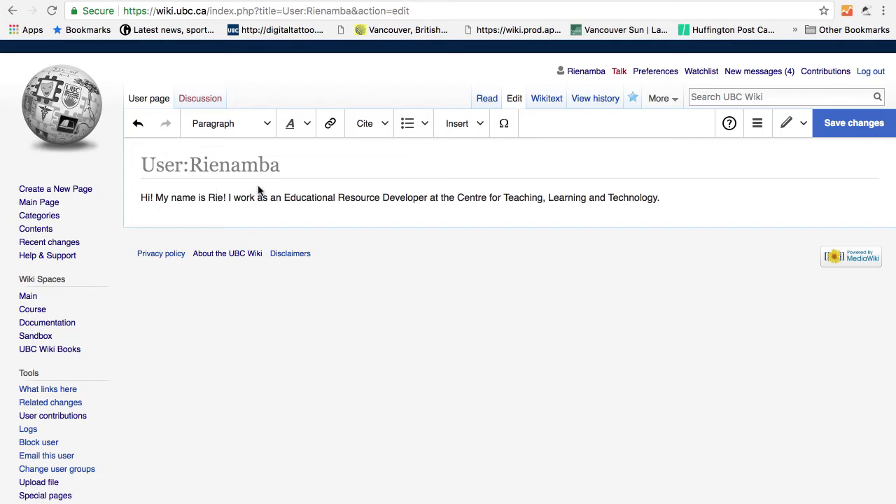
- Make the words "Educational Resource Developer" bold in the introduction sentence
drag(284, 197, 429, 199)
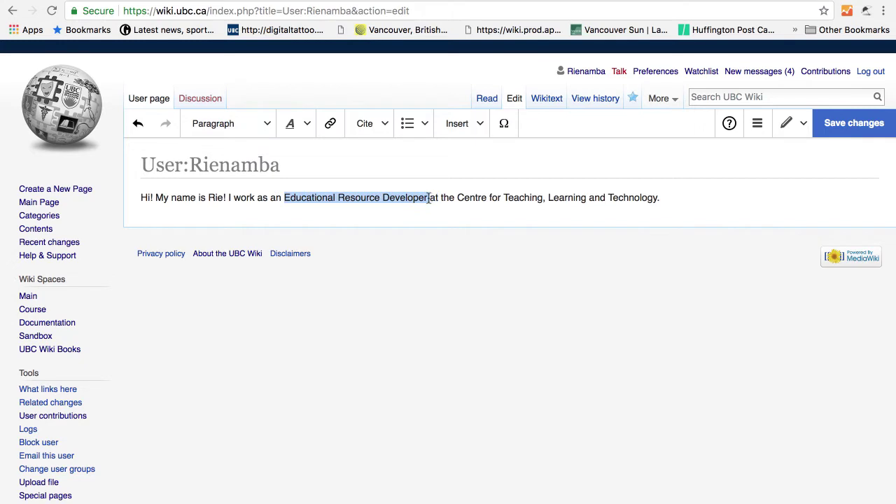
click(311, 133)
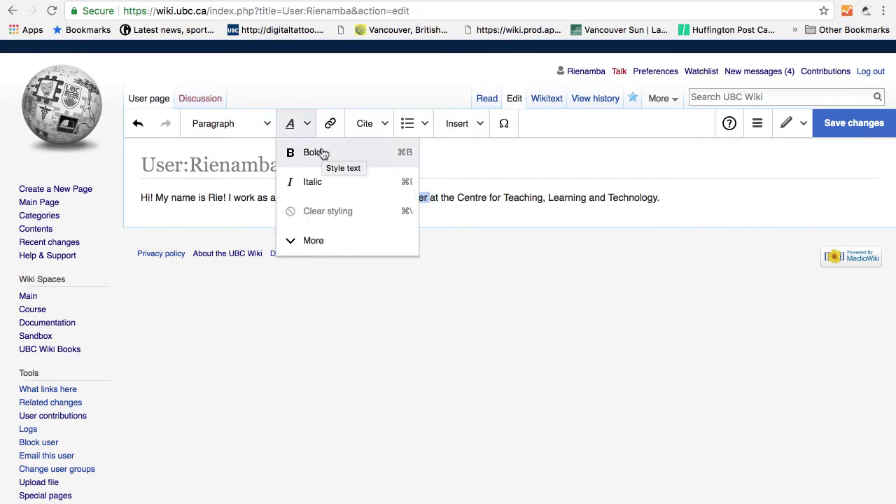
click(322, 152)
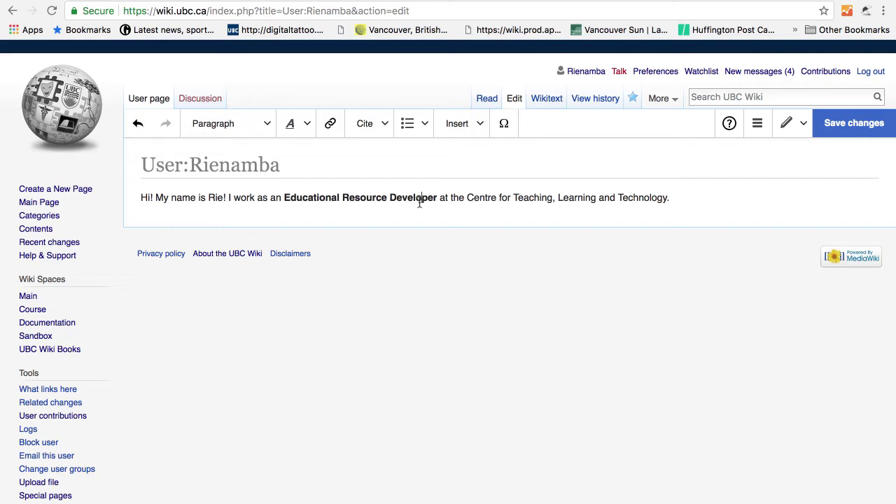
- Remove the bold formatting from "Educational Resource Developer"
drag(437, 200, 343, 198)
click(309, 134)
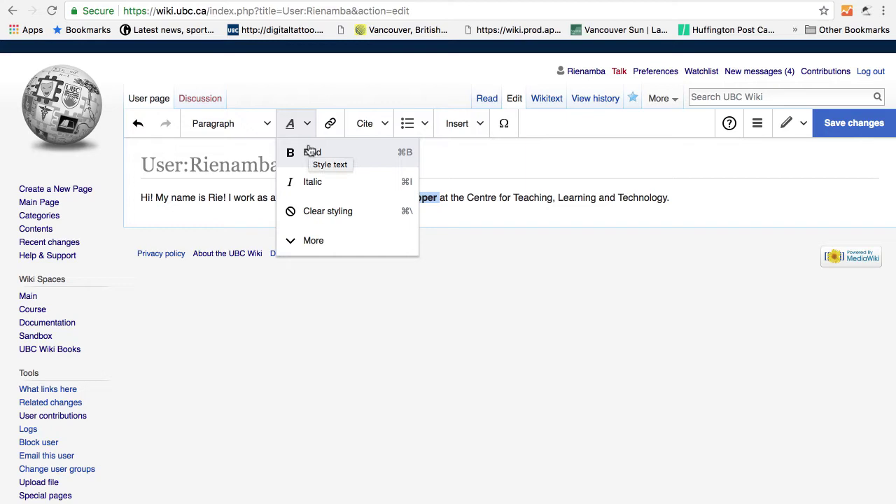
click(337, 154)
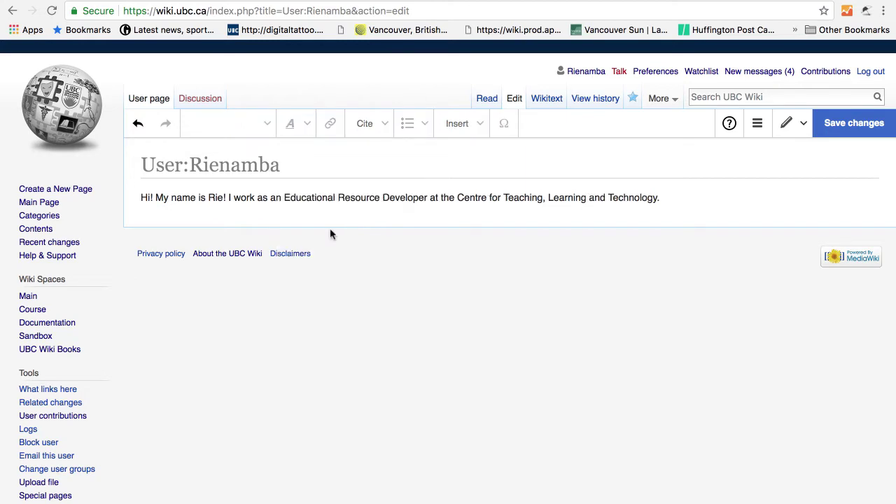
- Italicize "Centre for Teaching, Learning and Technology" and clear that styling again
drag(457, 198, 653, 197)
key(super+i)
click(302, 129)
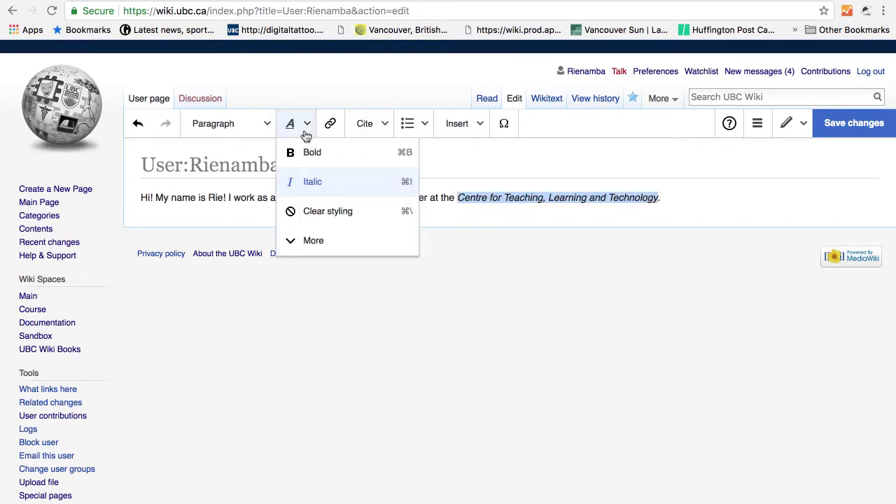
click(317, 210)
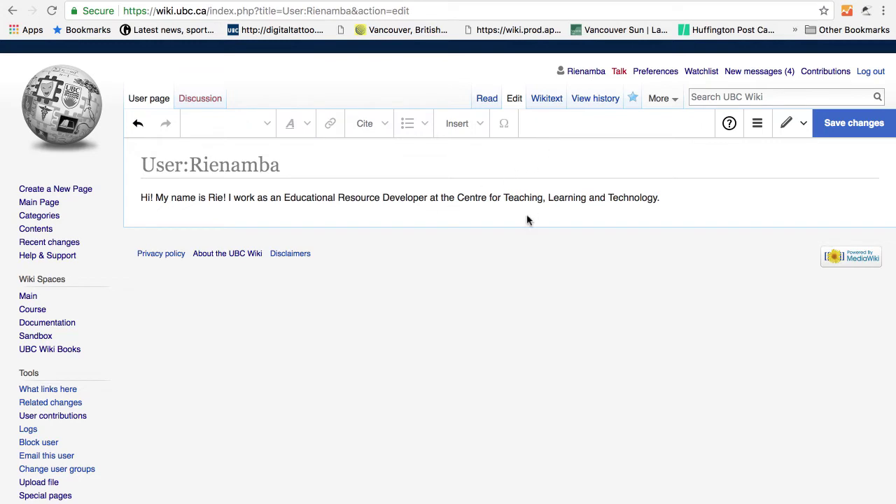
drag(457, 198, 658, 198)
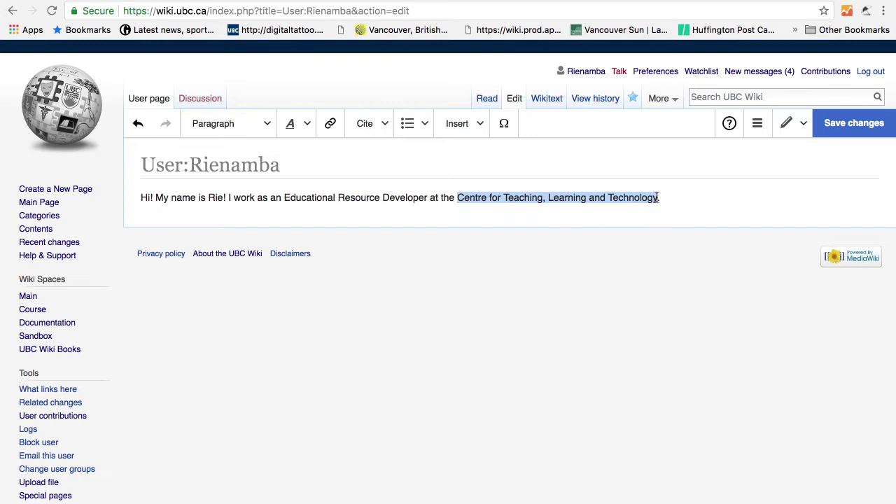
click(331, 124)
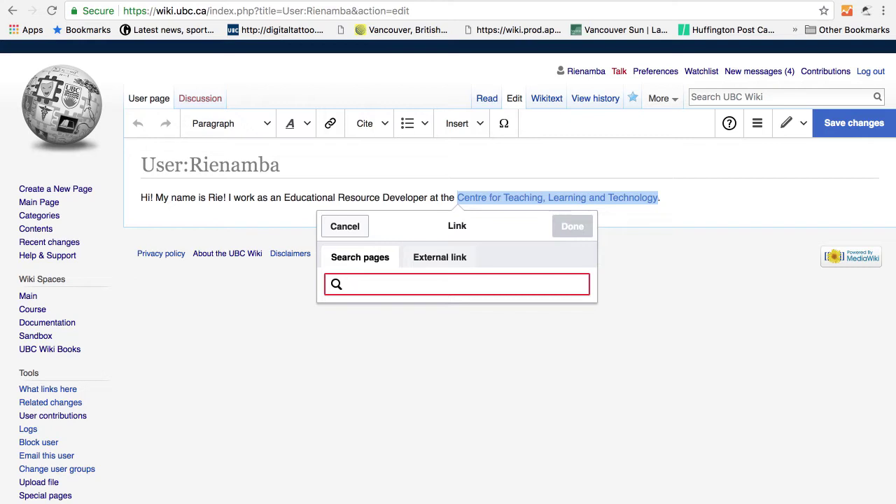
click(429, 262)
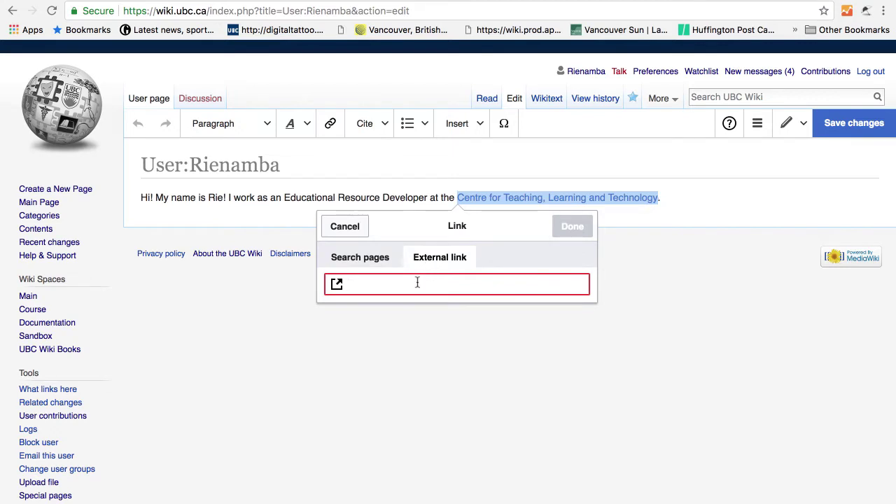
text(https://ctlt.ubc.ca/)
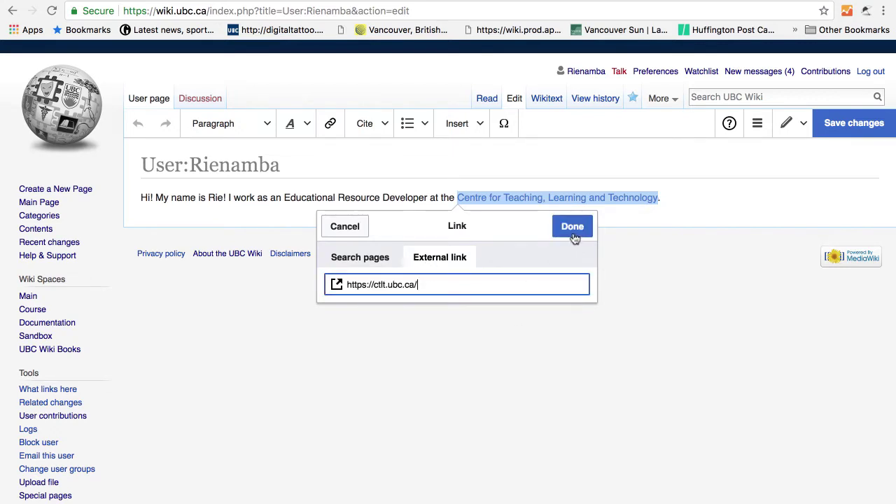
key(Return)
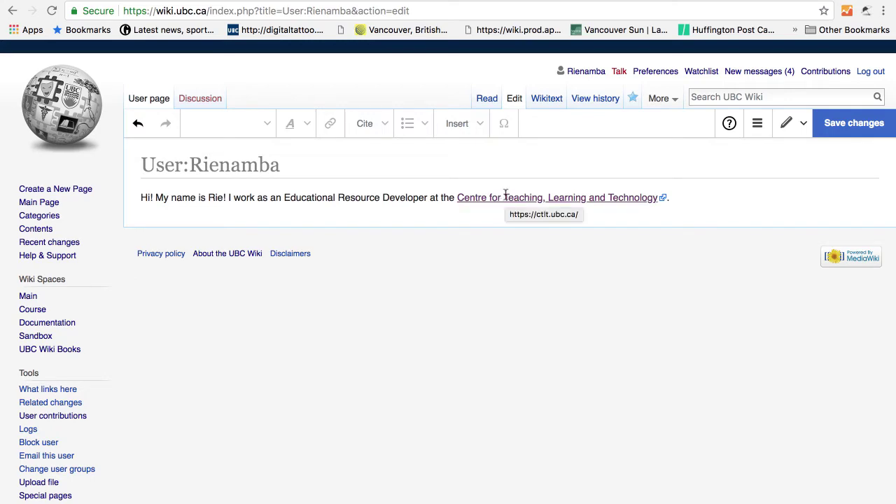
click(505, 197)
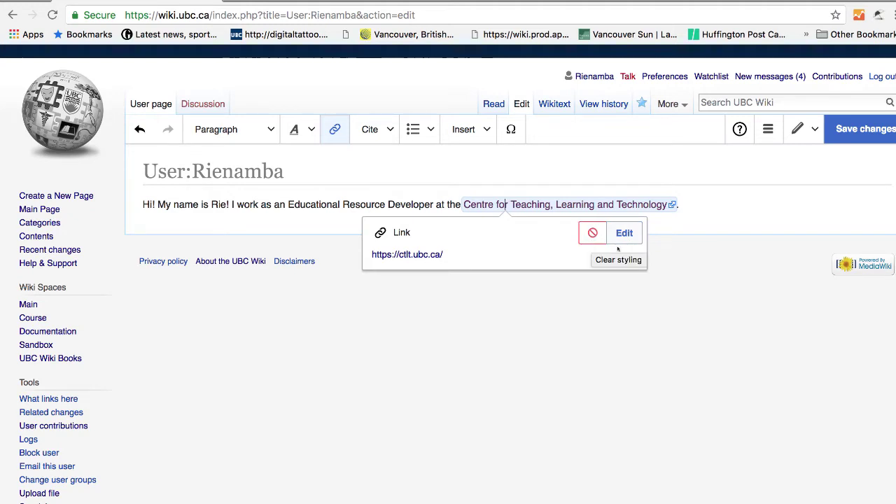
- Add a "Projects" line below the introduction sentence and format it as a Heading
click(530, 266)
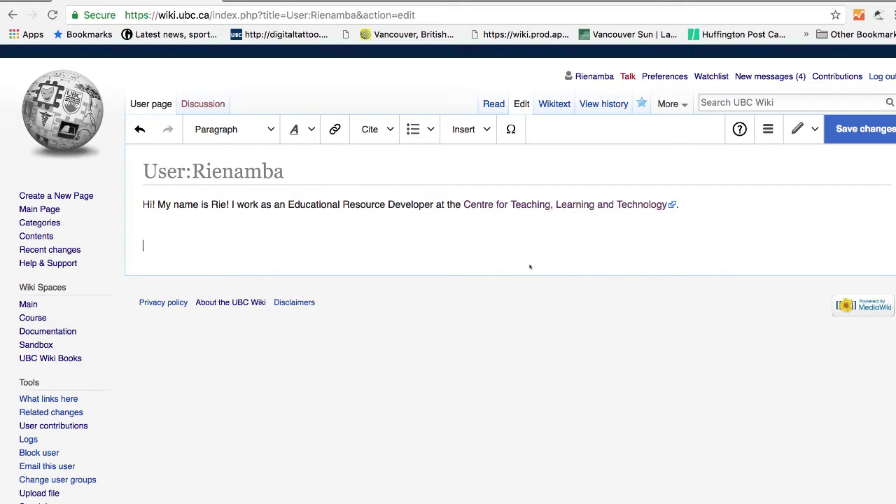
text(Projects)
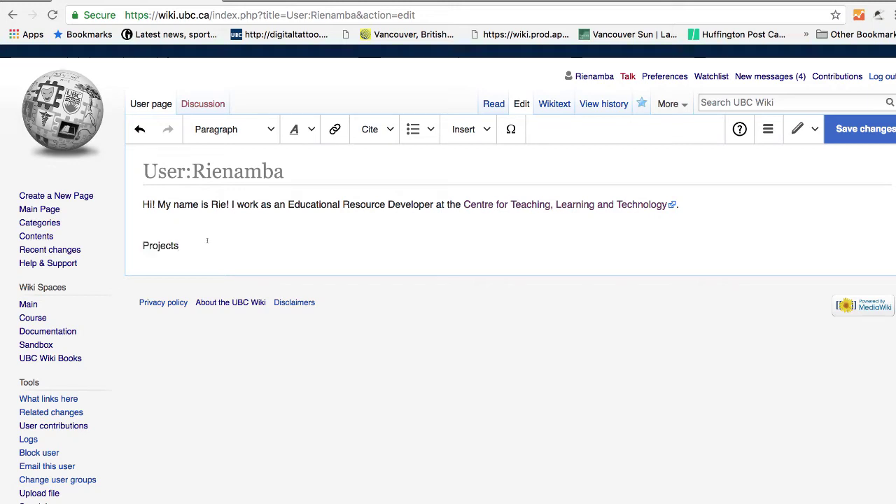
drag(207, 241, 115, 234)
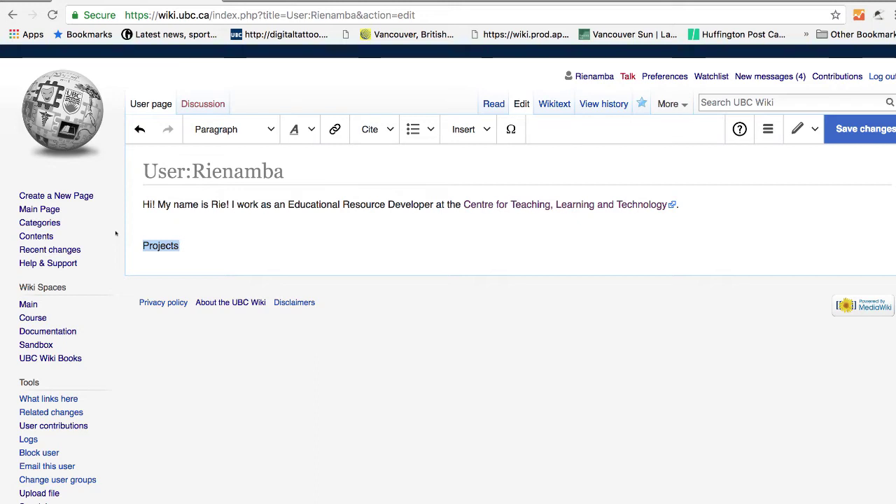
click(272, 132)
click(272, 132)
click(271, 133)
click(266, 189)
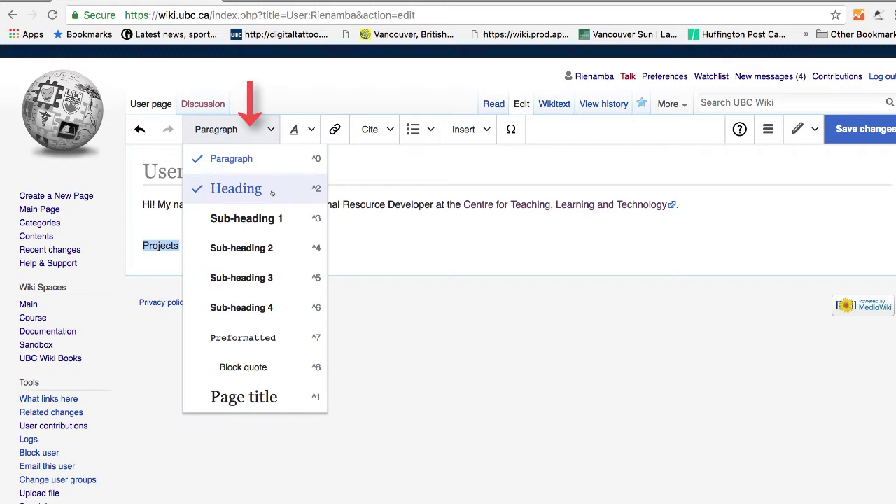
- Add "Open UBC" under the Projects heading, format it as Sub-heading 1, and start a new line beneath it
click(227, 257)
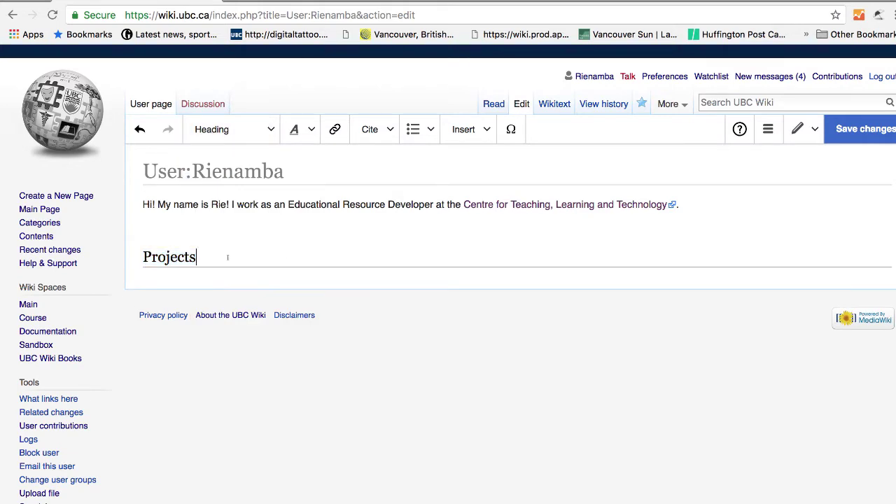
key(Return)
text(Op)
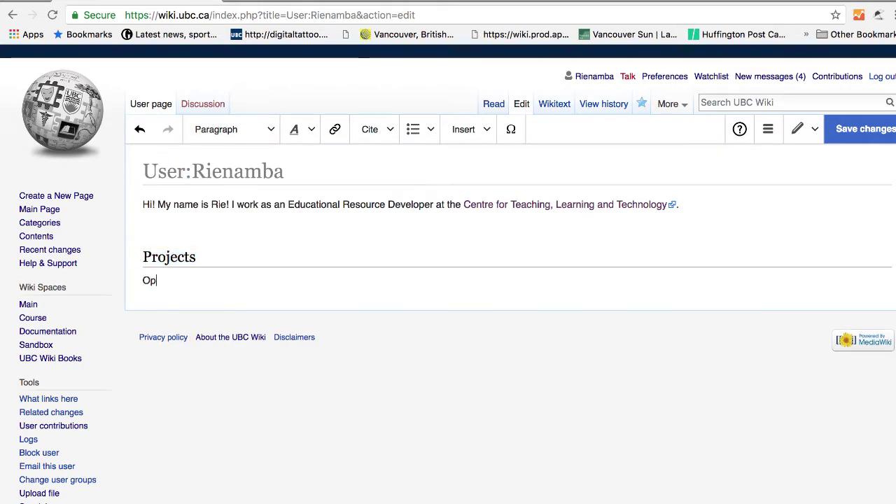
text(e n UBC)
key(Return)
drag(195, 281, 143, 281)
click(270, 130)
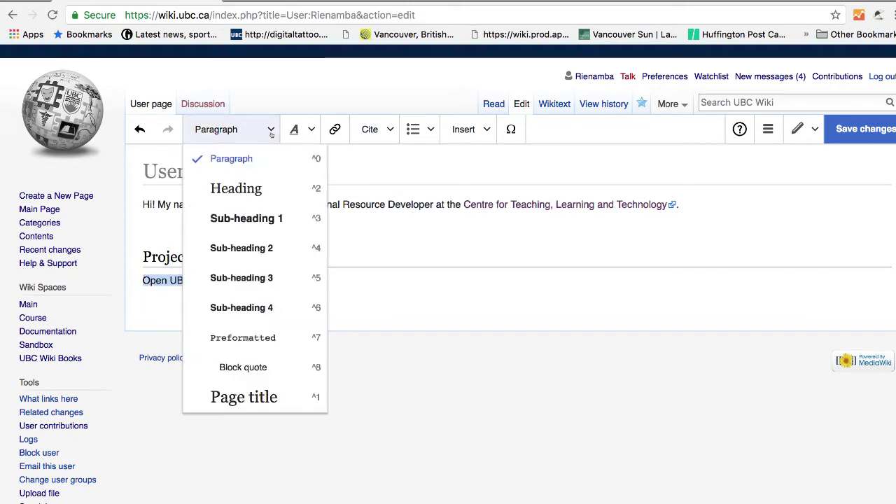
click(273, 217)
click(250, 286)
key(Return)
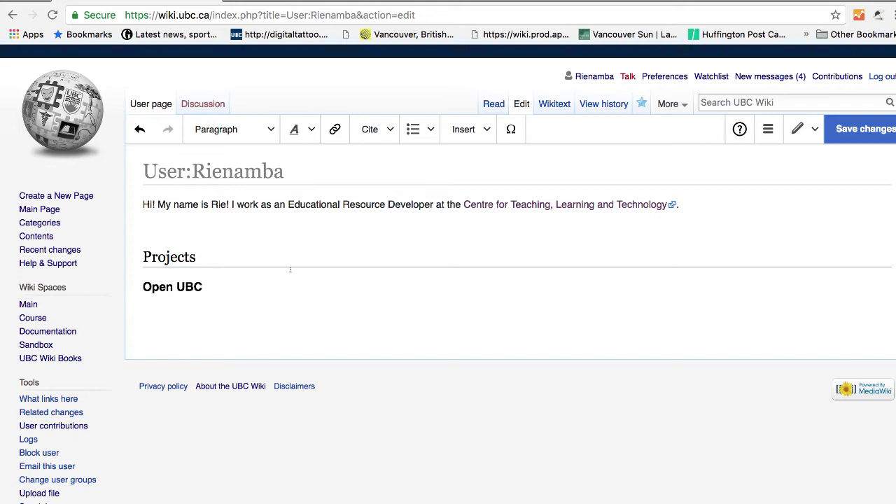
- Look over the editor's list formats and the content types that can be inserted
click(431, 130)
click(430, 130)
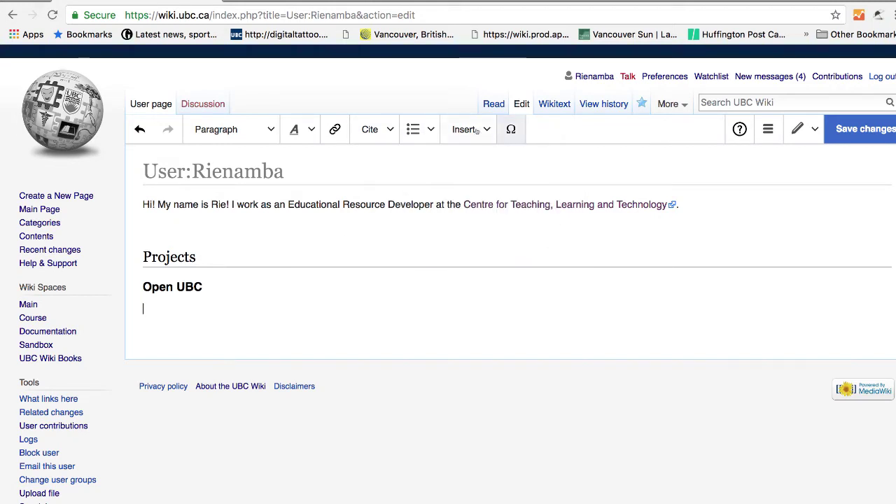
click(485, 130)
click(473, 248)
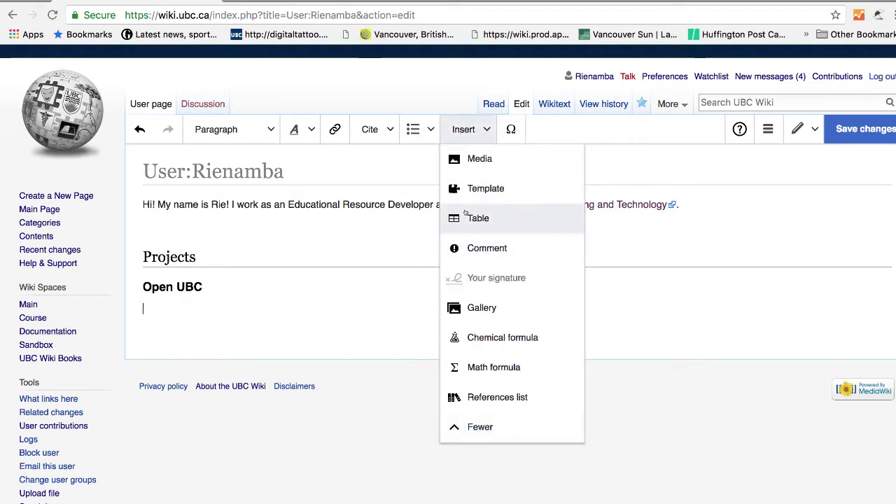
click(271, 325)
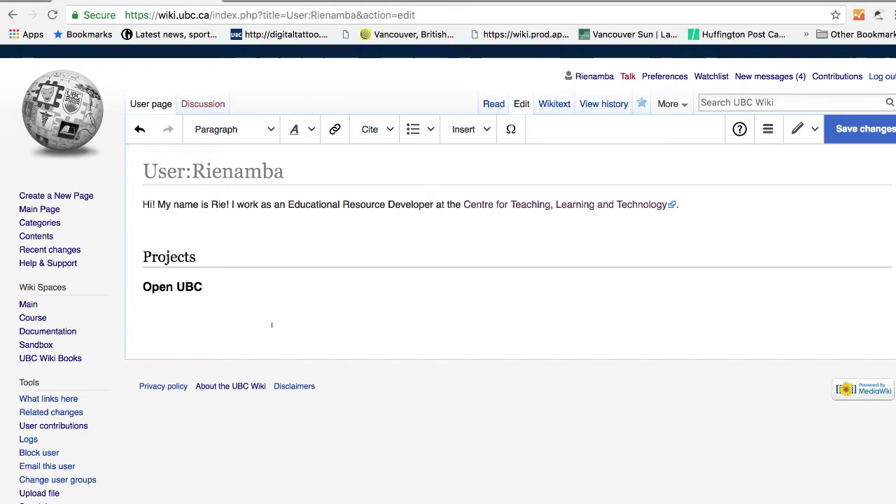
- Start inserting media below Open UBC, search for "cat" and choose the image "Cat November 2010-1a"
scroll(272, 324, up, 1)
click(468, 143)
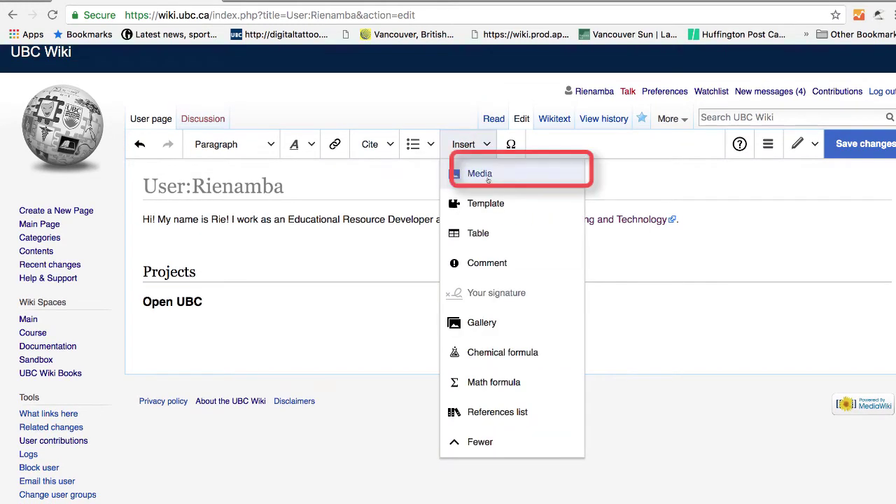
click(486, 181)
key(BackSpace)
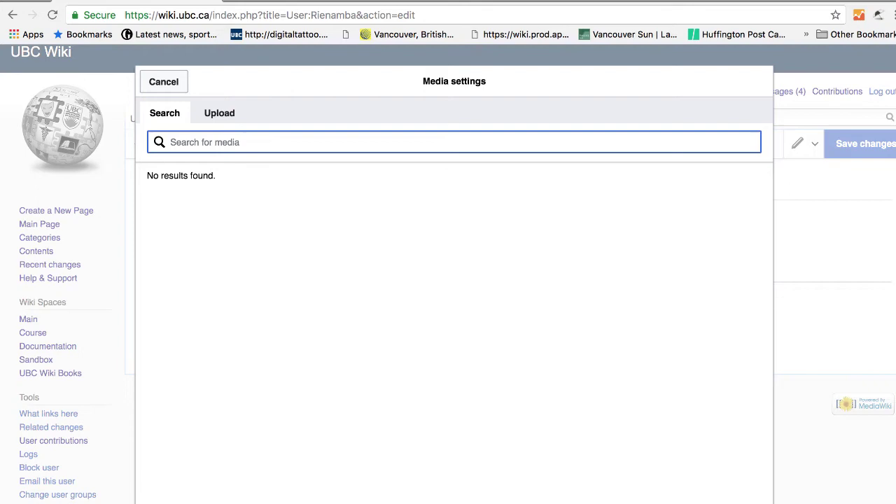
text(cat)
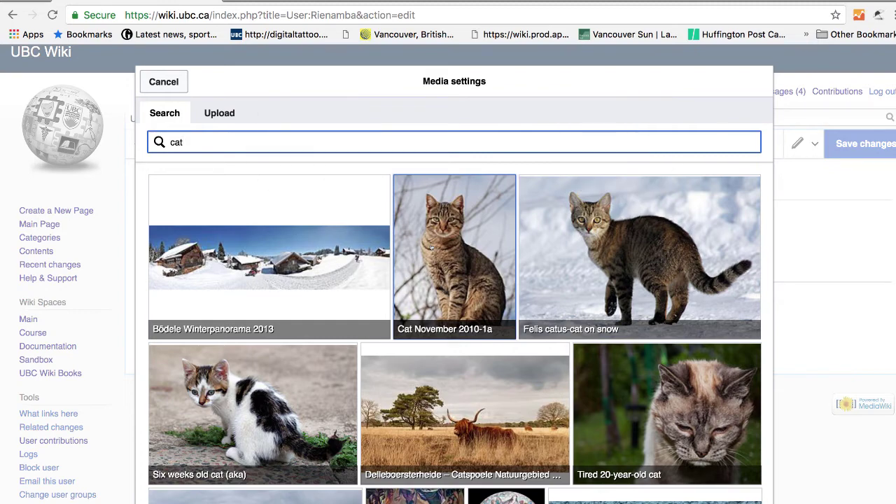
click(430, 246)
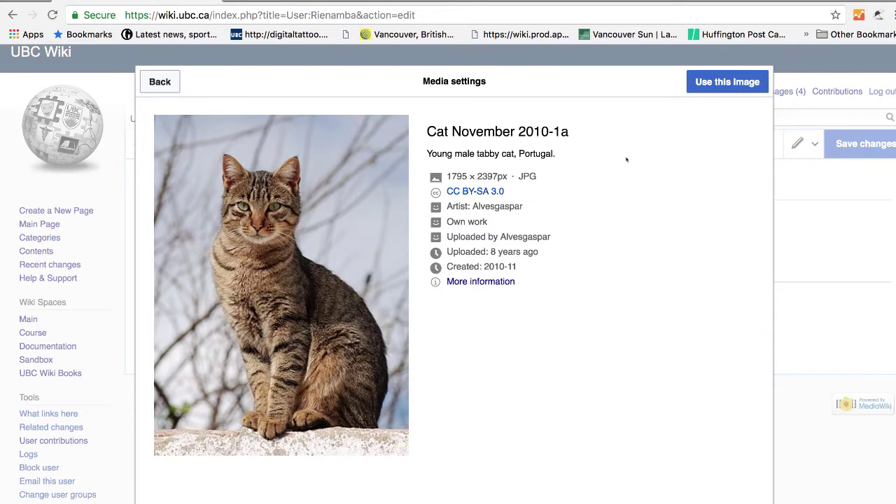
- Insert the image with caption "Cat is my favourite animal" and alternative text "an image of a cat looking at you"
click(711, 82)
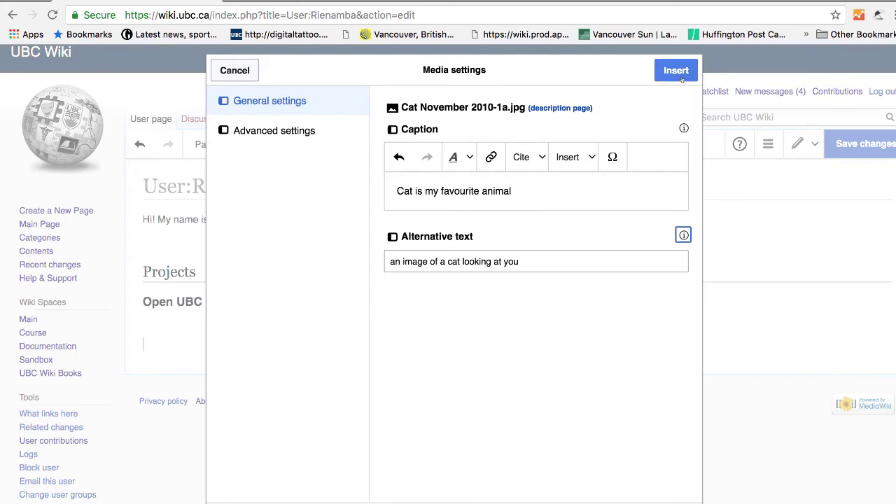
key(Tab)
key(Return)
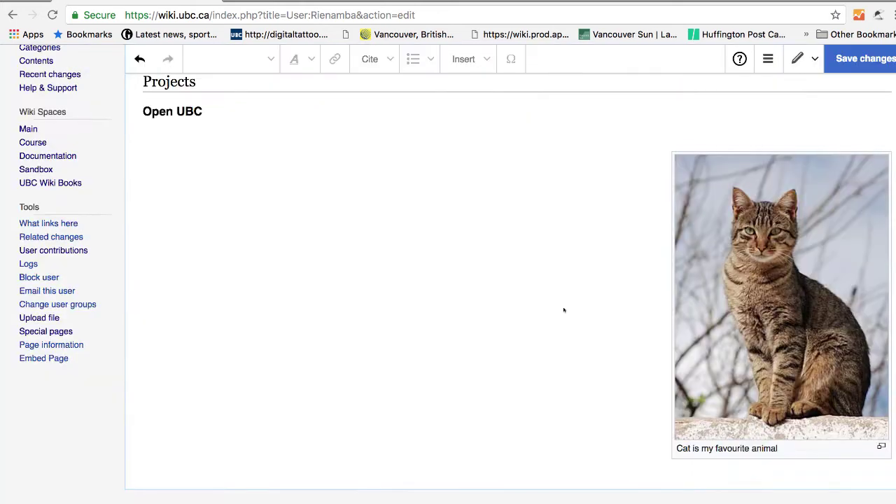
- Check the upload option in the media insertion settings and close them without adding anything
scroll(518, 294, up, 2)
scroll(481, 272, up, 1)
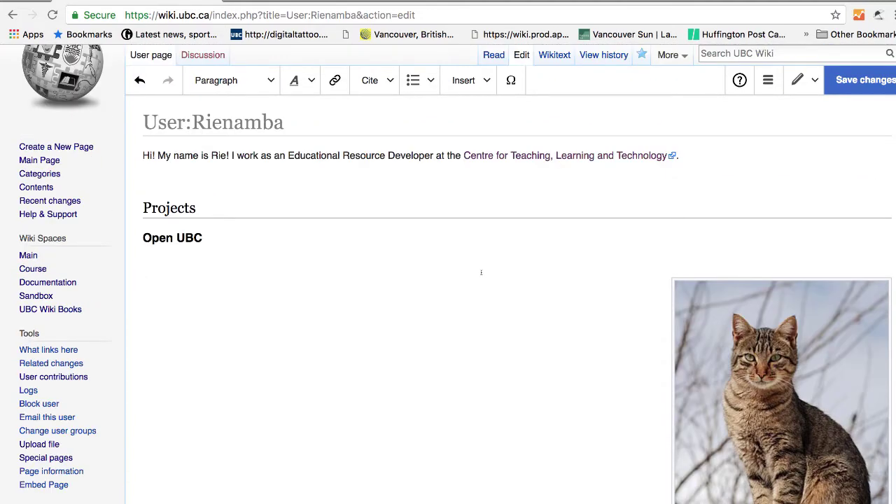
click(454, 77)
click(472, 111)
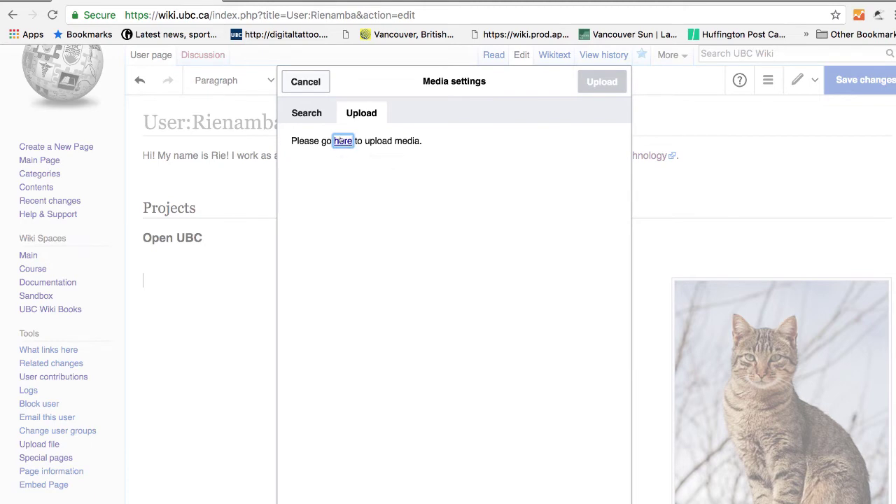
key(Escape)
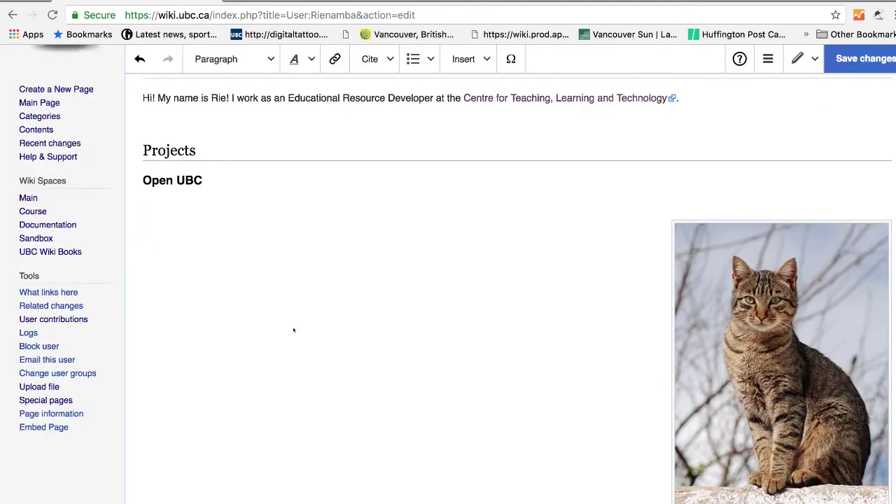
- Open the wiki's file upload page in a new tab, read the uploading guidelines and continue to the Upload stage
right_click(52, 393)
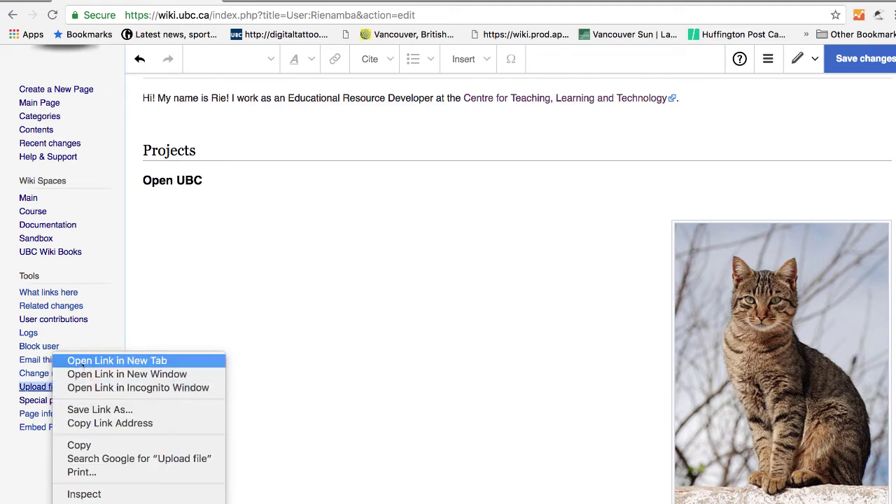
click(98, 360)
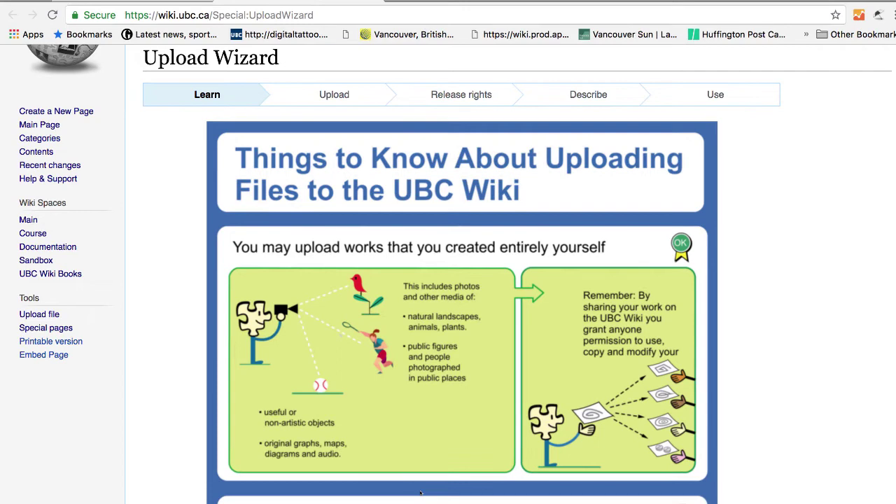
scroll(800, 376, down, 2)
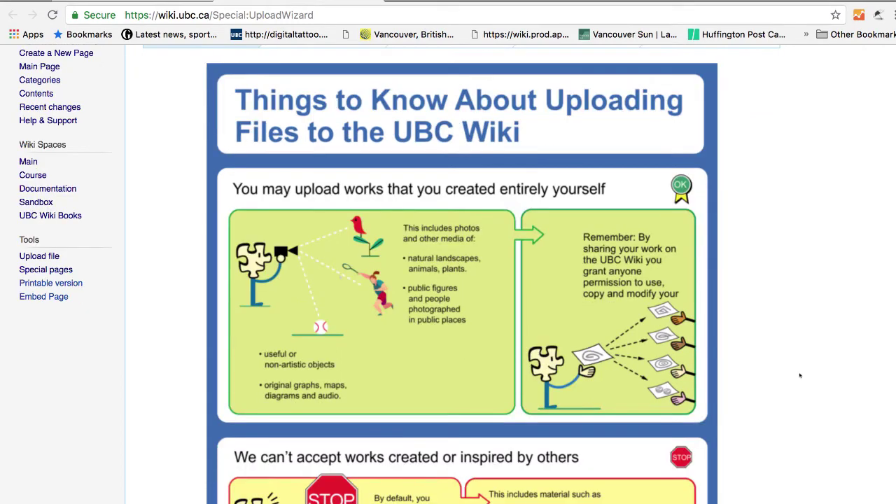
scroll(800, 376, down, 5)
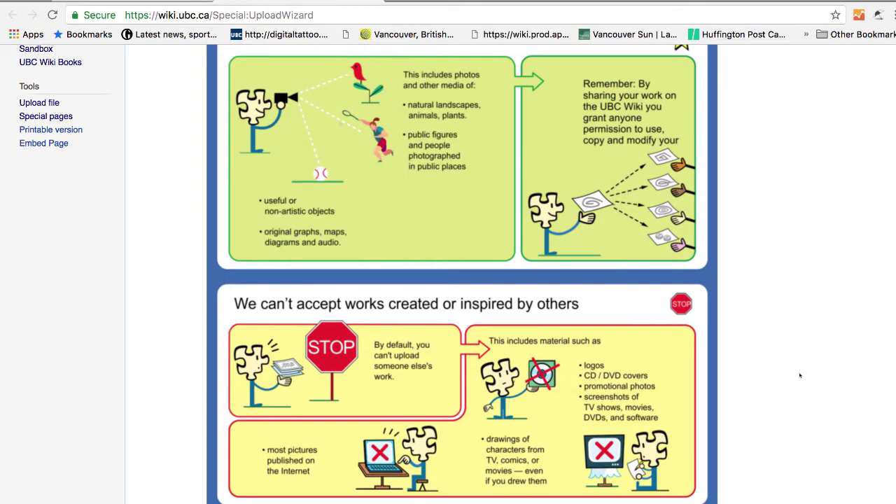
scroll(800, 376, down, 15)
click(749, 440)
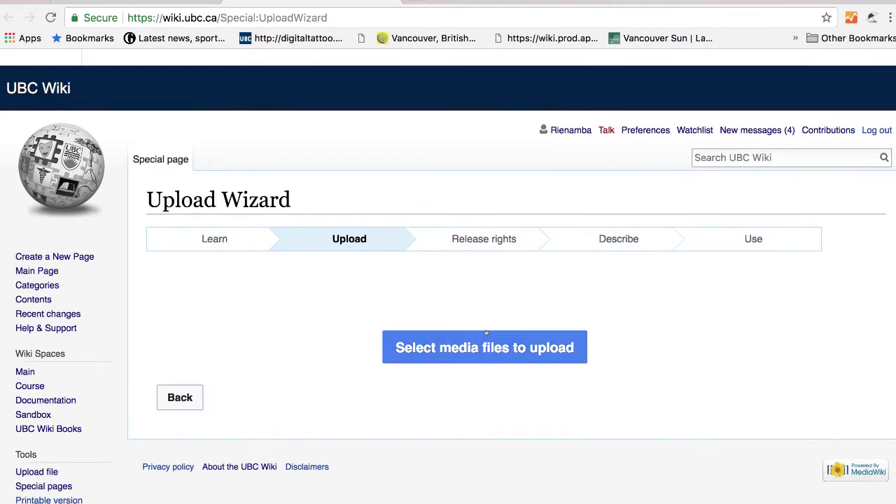
- Upload a media file from the Desktop folder and declare being the sole copyright holder of the work
click(485, 348)
scroll(764, 210, down, 2)
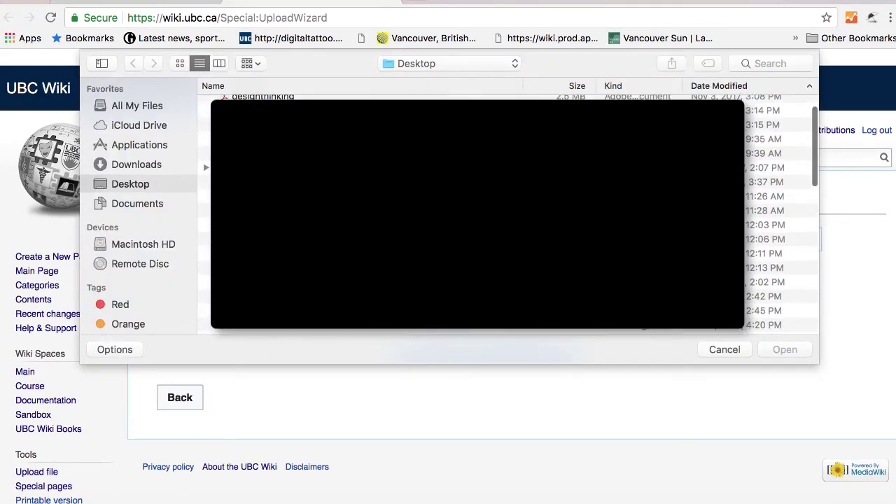
double_click(315, 332)
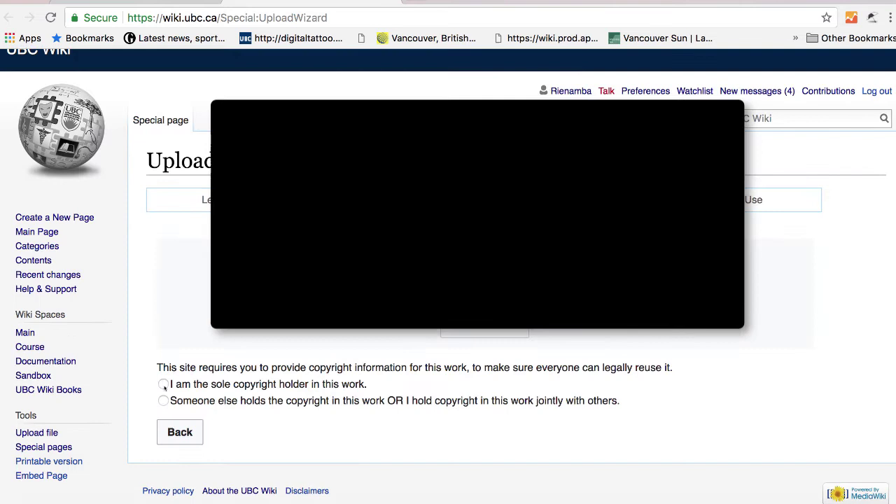
click(163, 385)
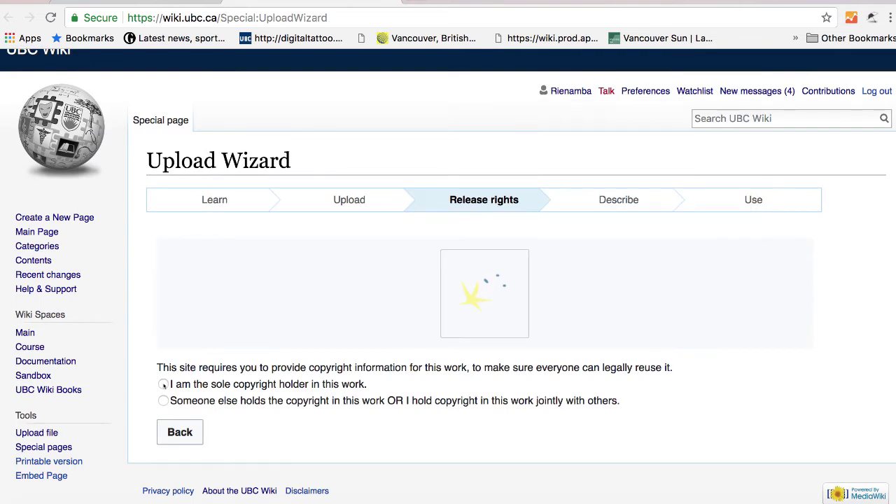
scroll(443, 389, down, 2)
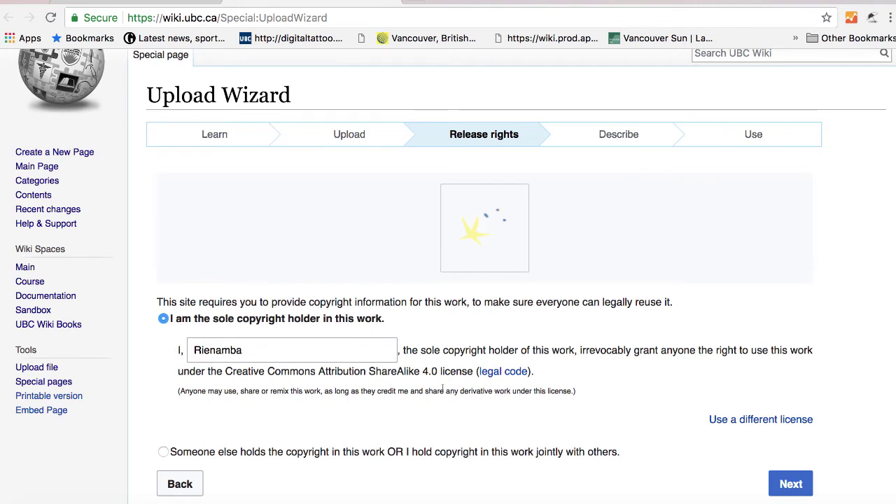
- Show the alternative licenses, keep Creative Commons Attribution ShareAlike 4.0 for the work, and continue to the Describe stage
click(805, 420)
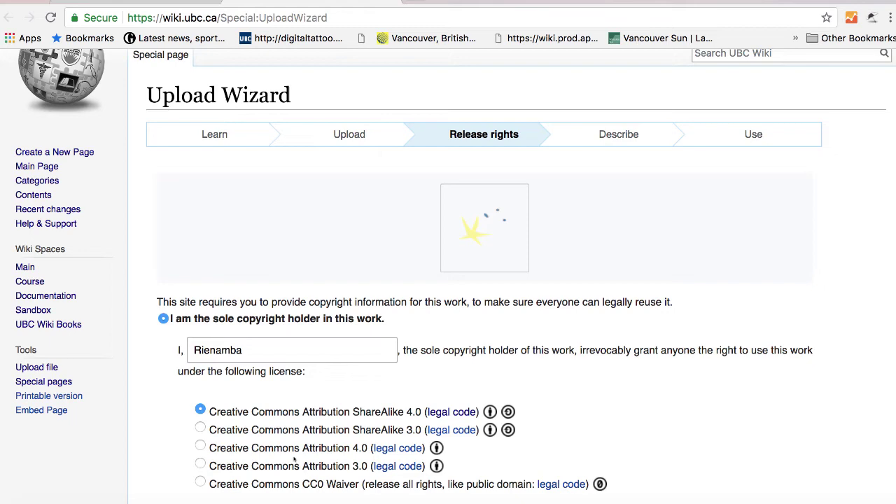
scroll(294, 458, down, 3)
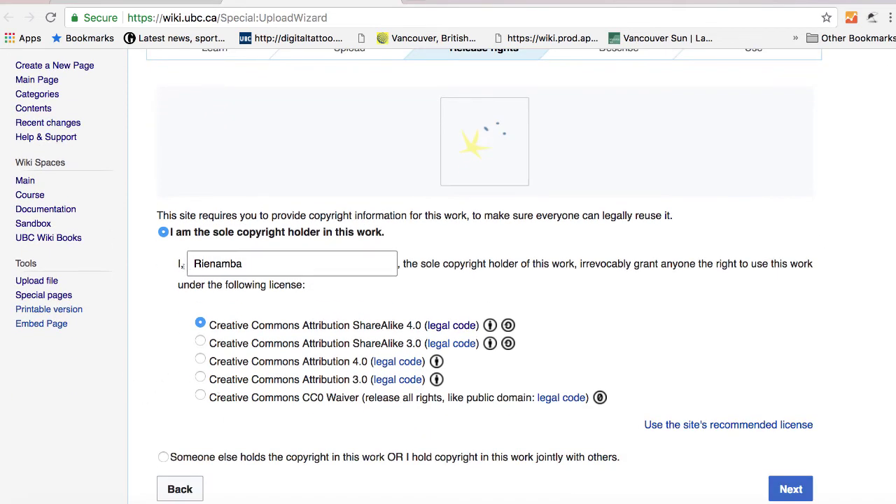
click(794, 492)
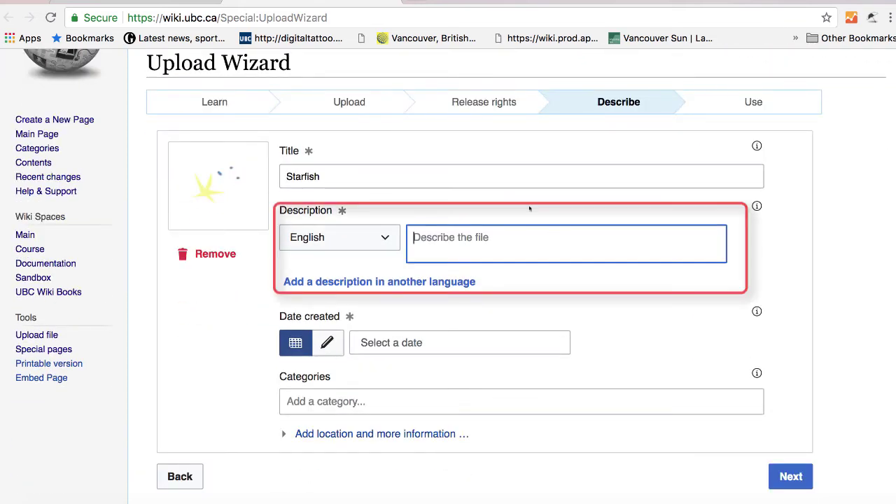
- Describe the file as "a starfish and blue stones" and set its creation date to 15 August 2018
text(a starfish and blue stones)
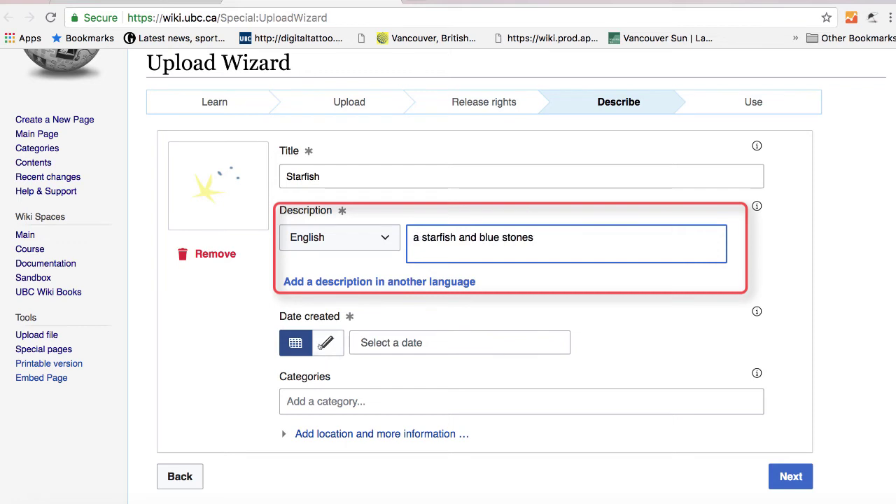
click(304, 345)
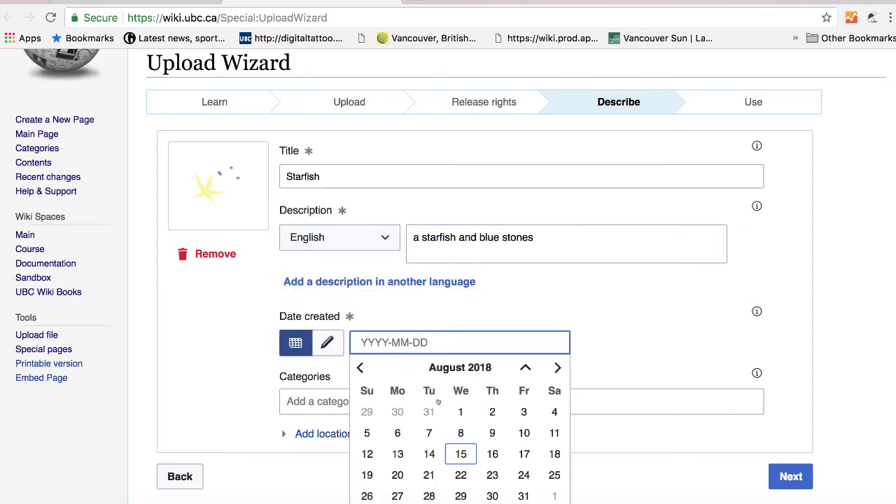
click(461, 454)
- Add the category Clip Art to the file and submit its description to finish the upload
key(Tab)
text(cli)
key(BackSpace)
key(BackSpace)
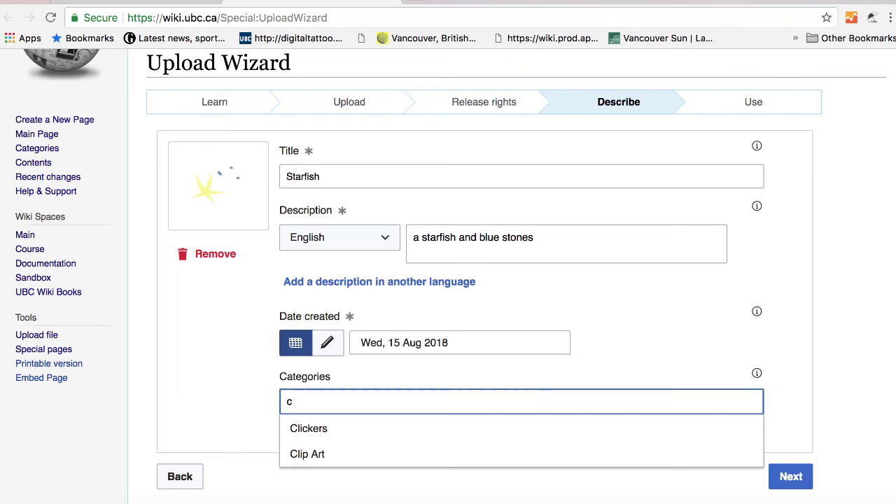
text(lip)
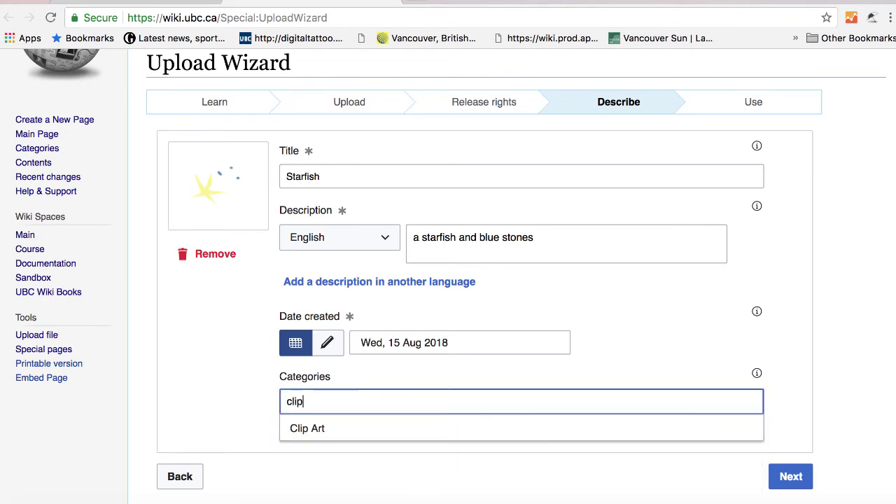
click(418, 429)
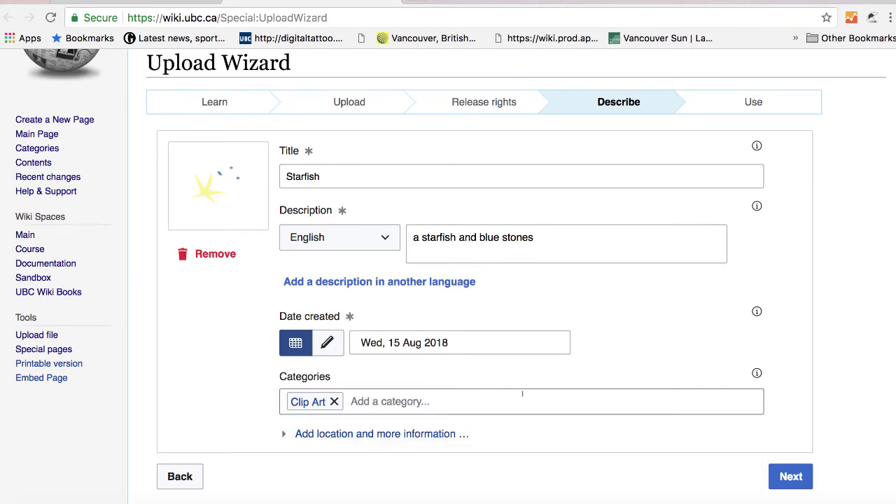
click(791, 477)
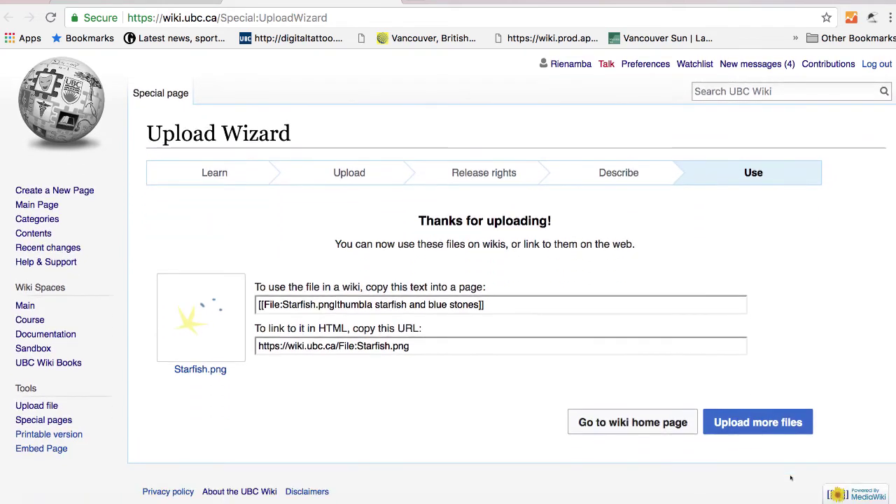
- Copy the uploaded file's wiki embed text and replace the cat image on the user page with the starfish image
click(514, 305)
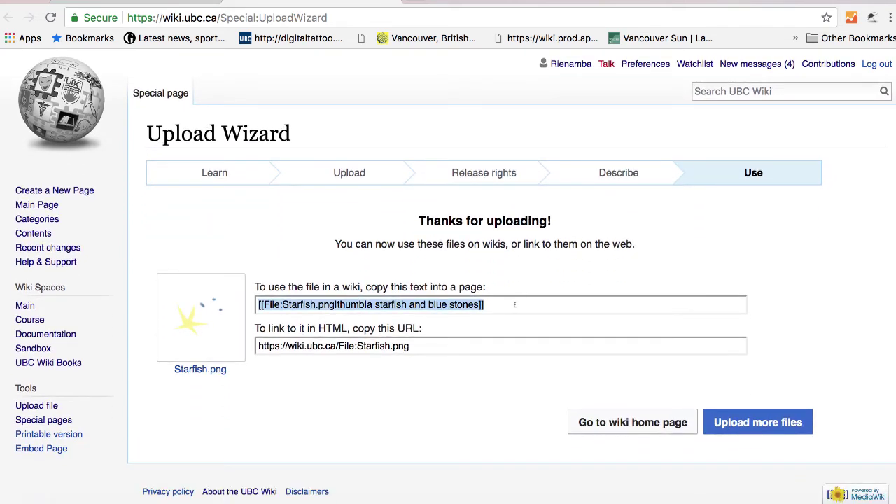
key(super+w)
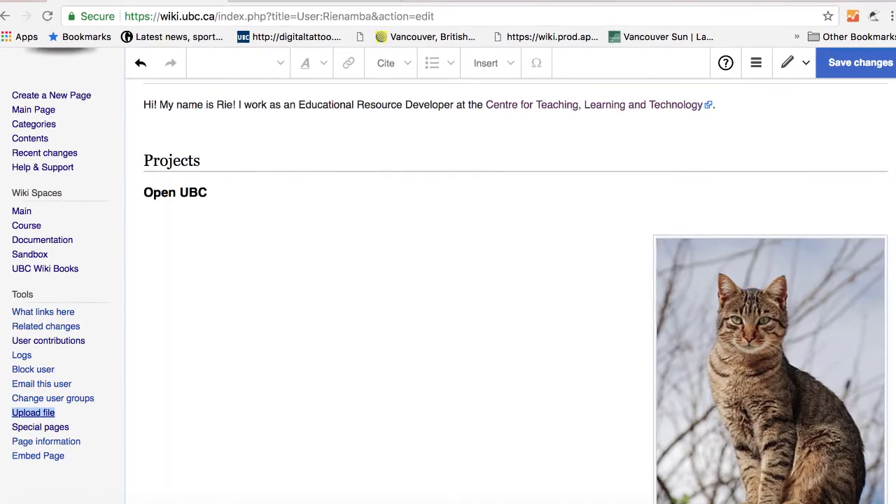
click(372, 245)
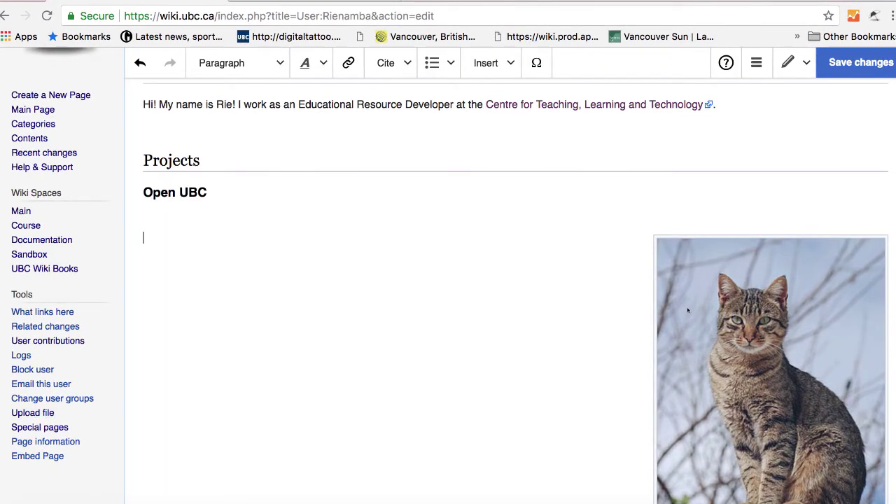
click(719, 317)
key(BackSpace)
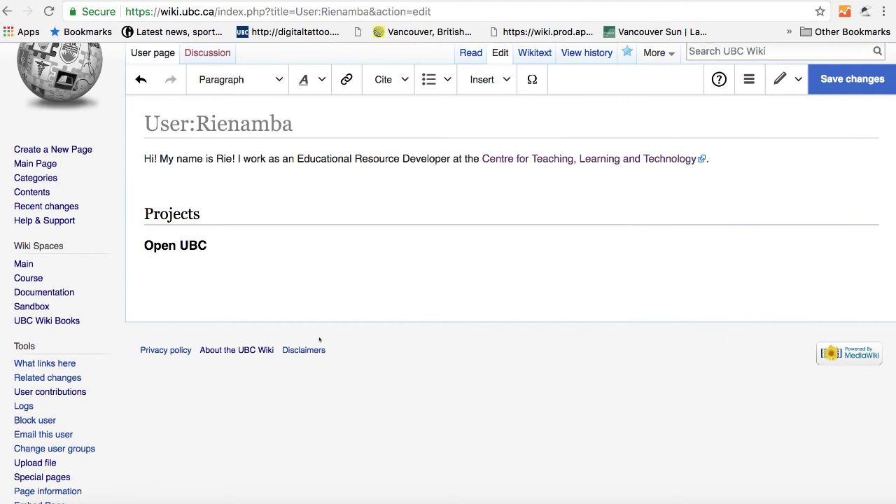
key(super+v)
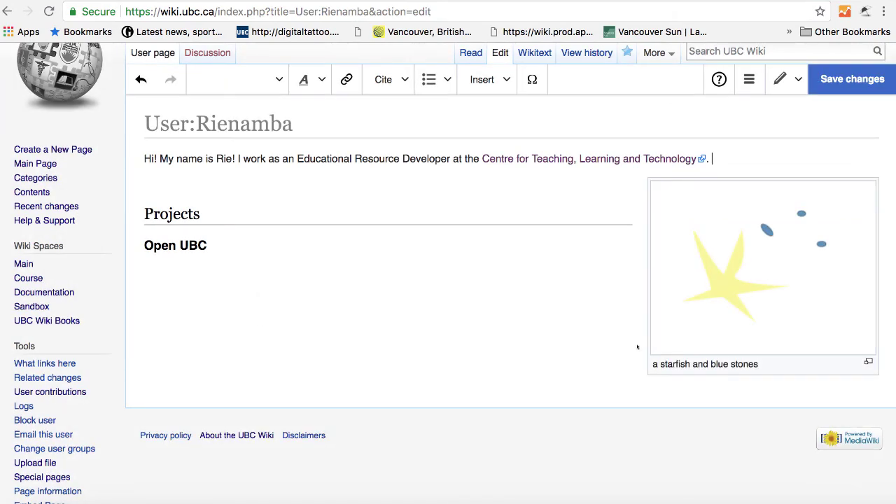
- Give the starfish image the caption "This is my drawing." and the alternative text "a cartoon of a starfish and blue stones"
click(689, 350)
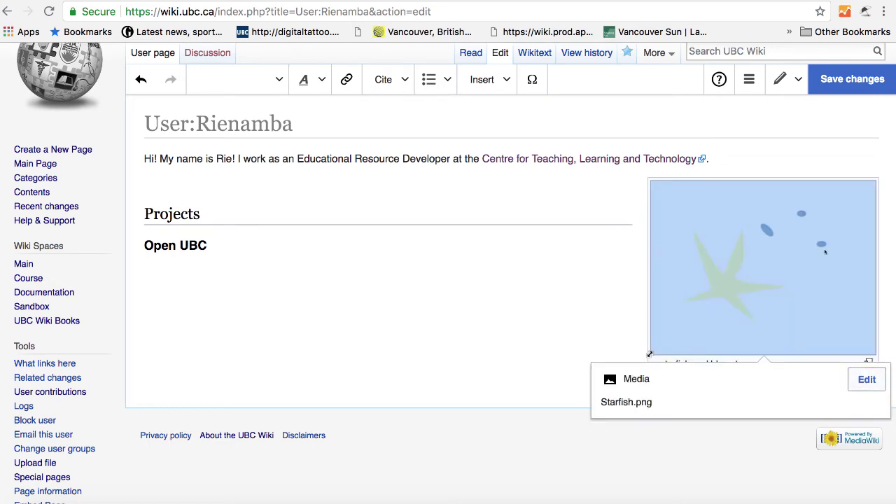
click(866, 380)
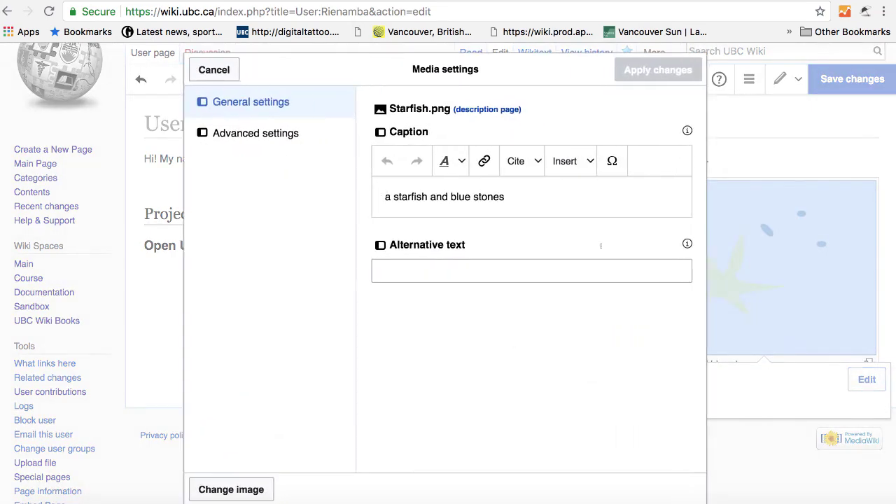
click(474, 276)
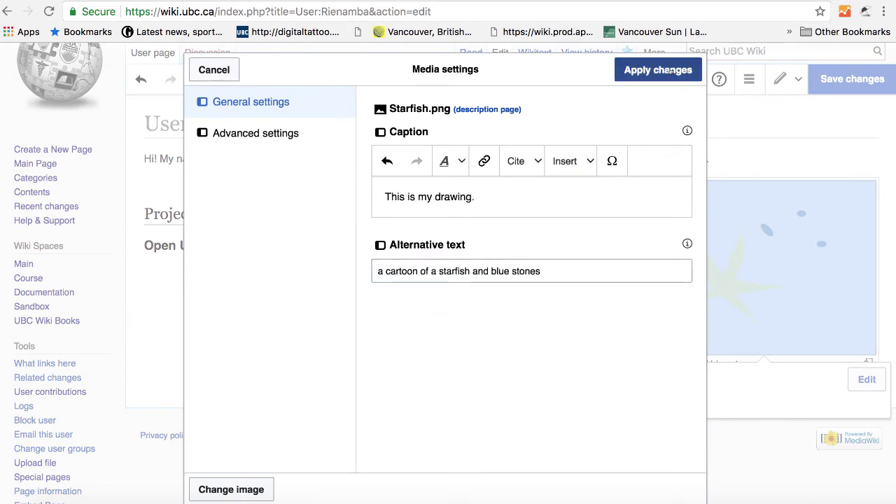
click(658, 70)
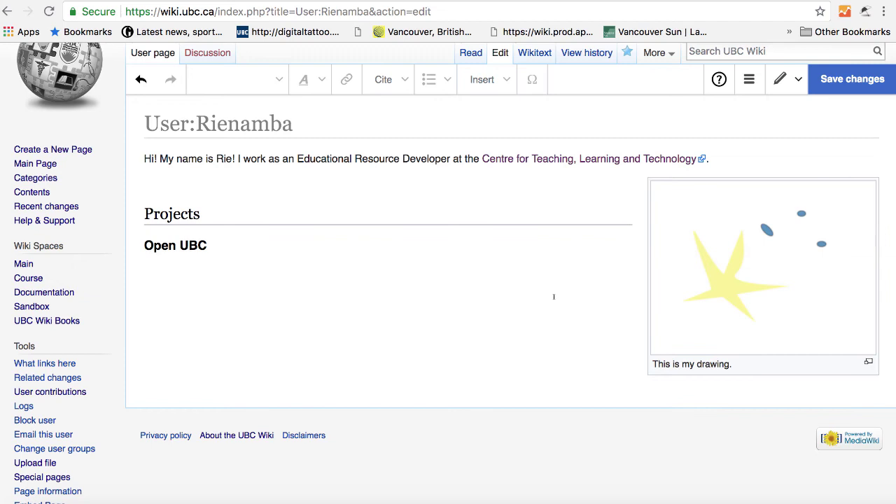
- Save the edited user page without an edit summary
click(553, 290)
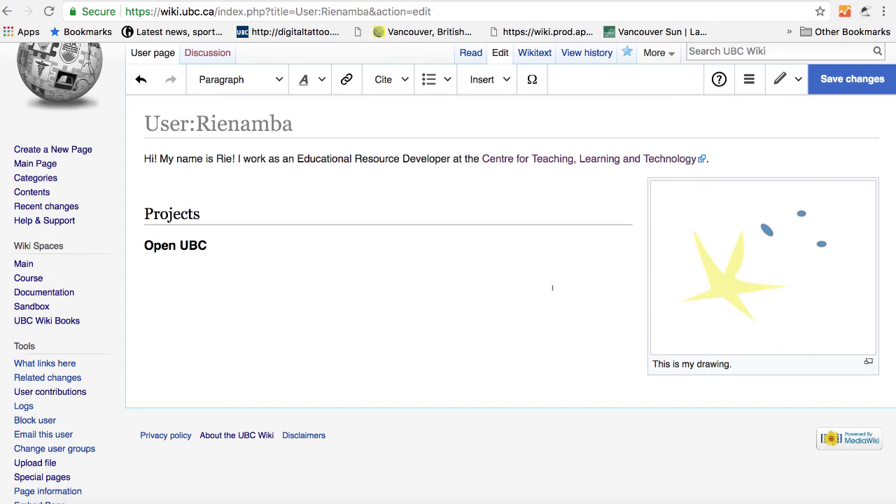
click(861, 76)
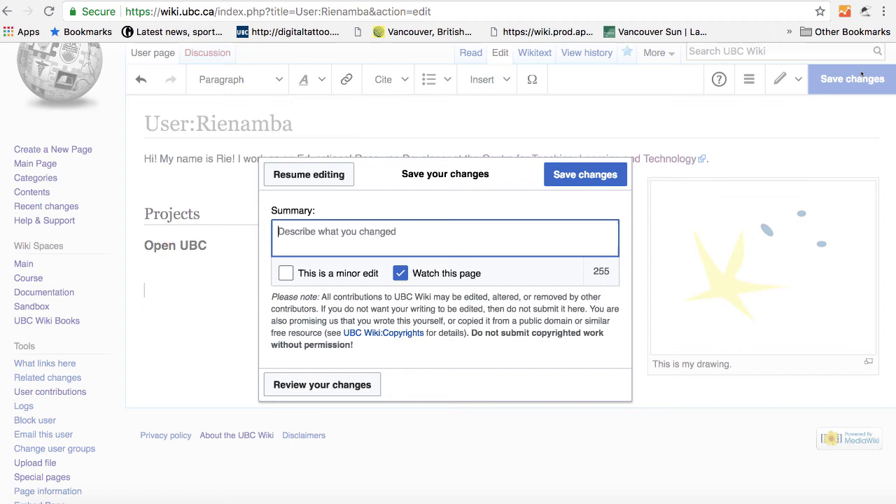
click(585, 174)
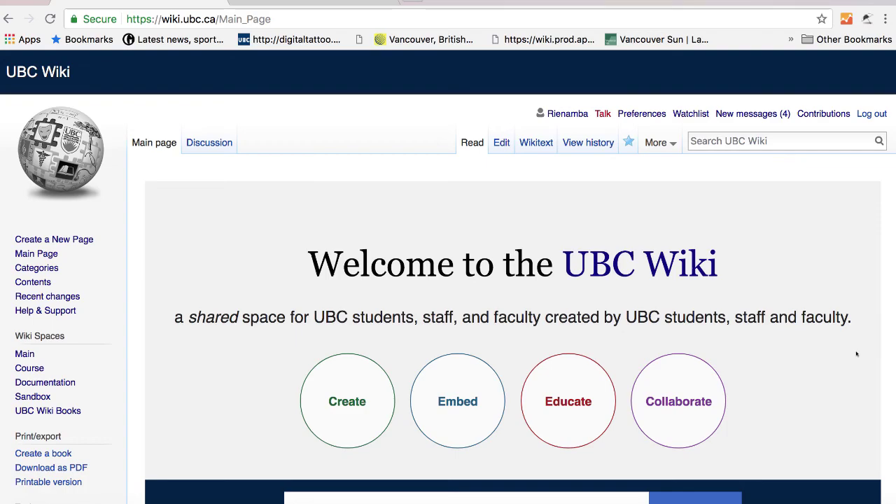
- Start a new page in the Sandbox space from the main page, titled with the author's first name followed by "sandbox page"
scroll(856, 354, down, 15)
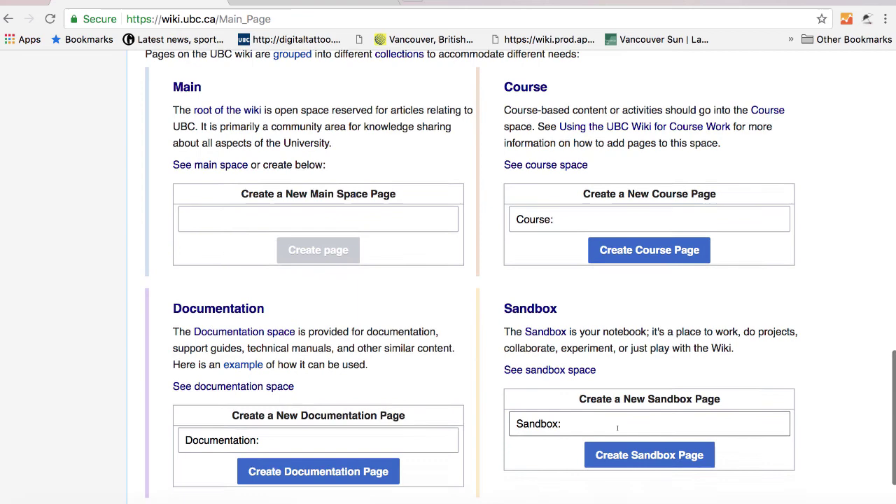
scroll(616, 427, up, 3)
scroll(596, 433, down, 3)
click(588, 407)
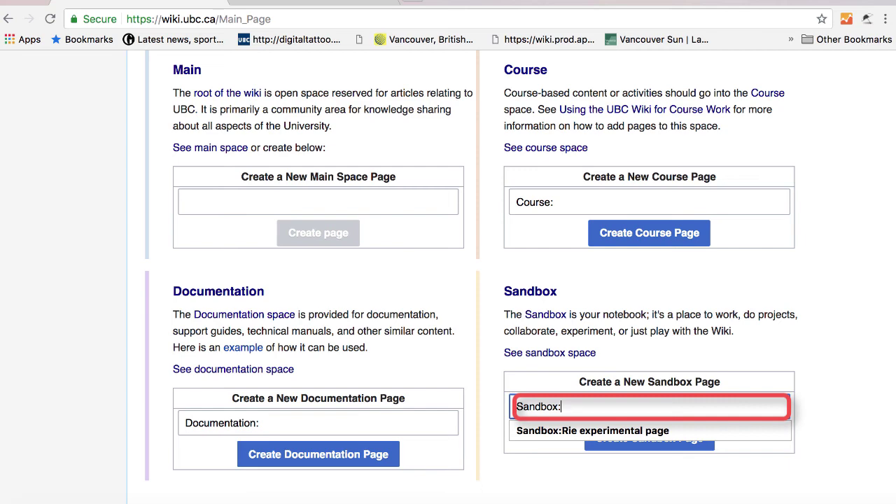
text(Rie sandbox page)
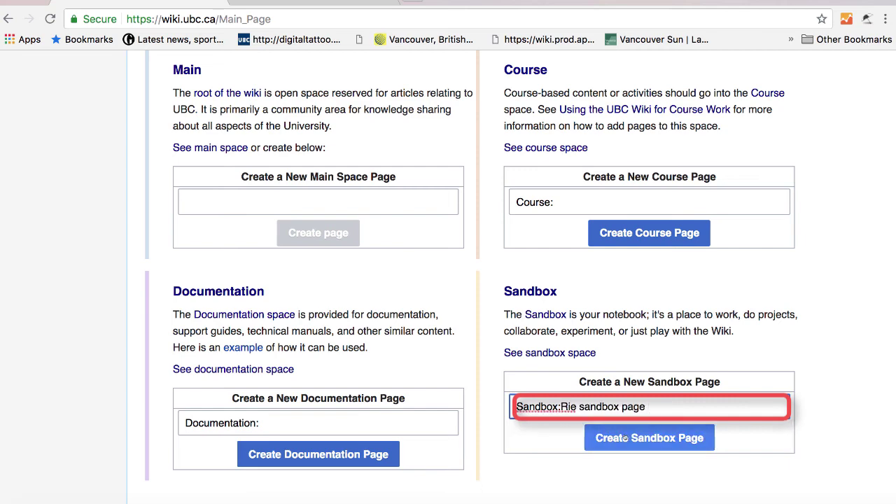
click(630, 438)
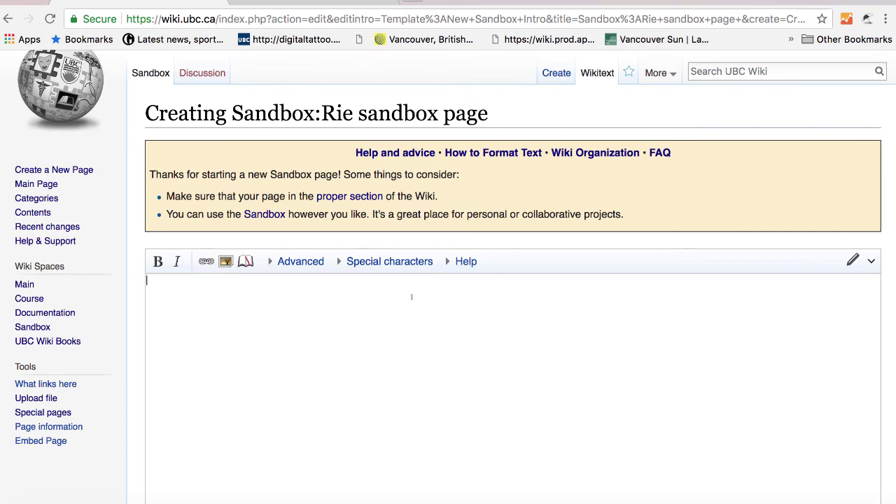
- Switch the new sandbox page from source editing to visual editing and dismiss the notice
scroll(761, 358, up, 1)
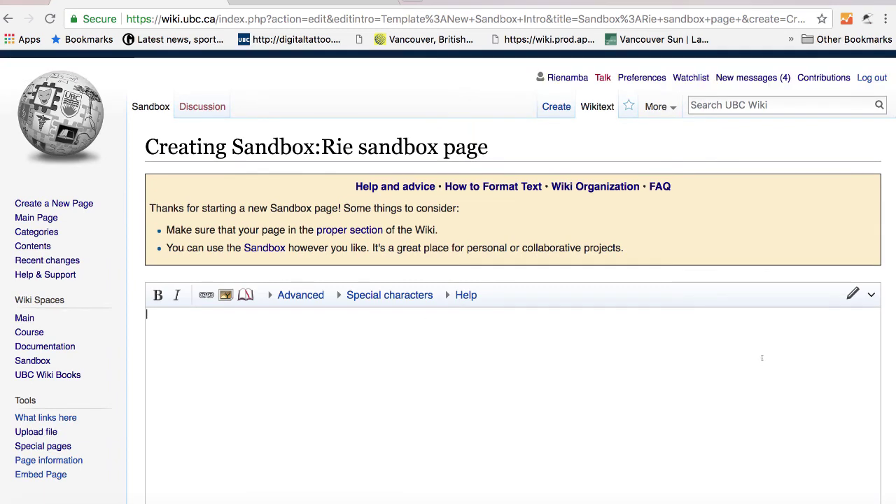
click(862, 296)
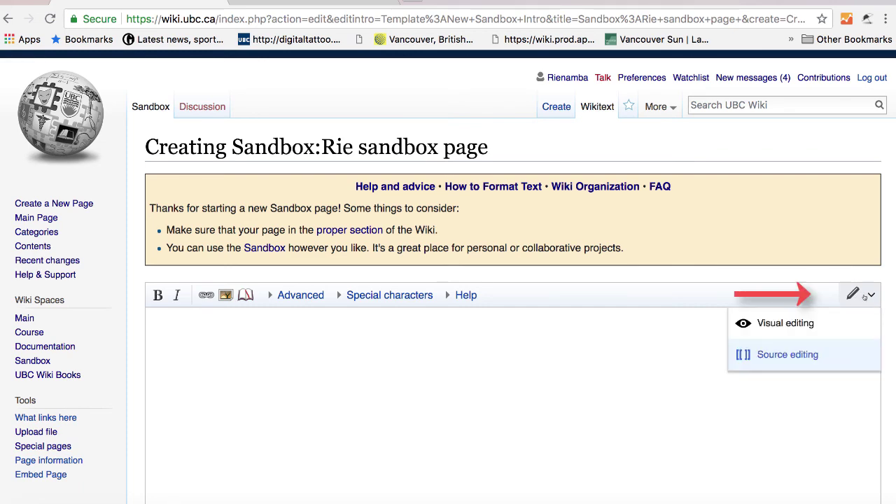
click(839, 326)
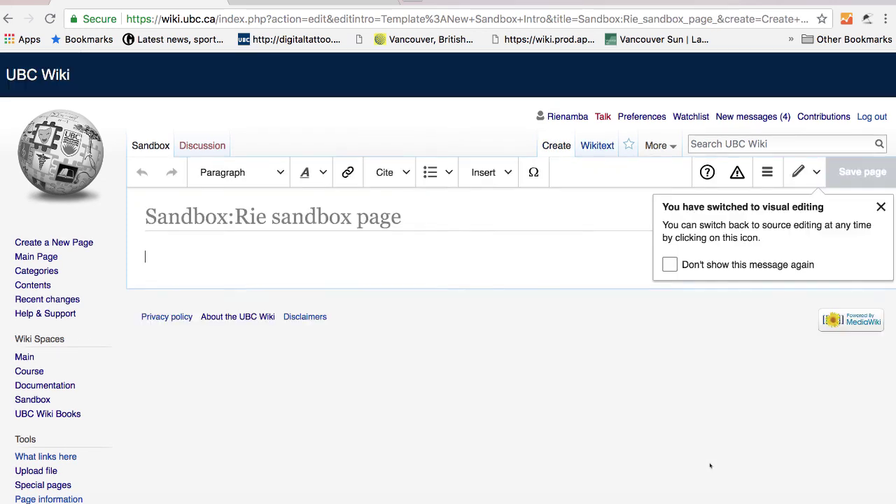
click(408, 243)
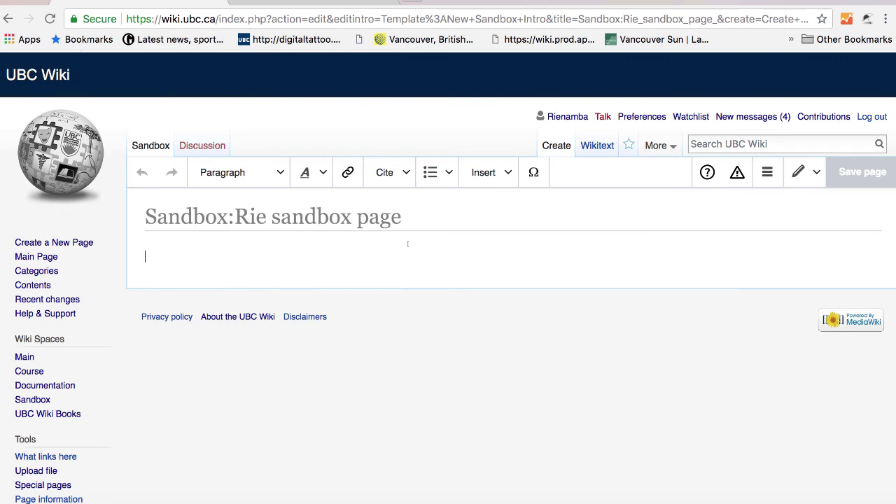
- Write "This is an experimental page." on the sandbox page and save it
text(This is an experimental page.)
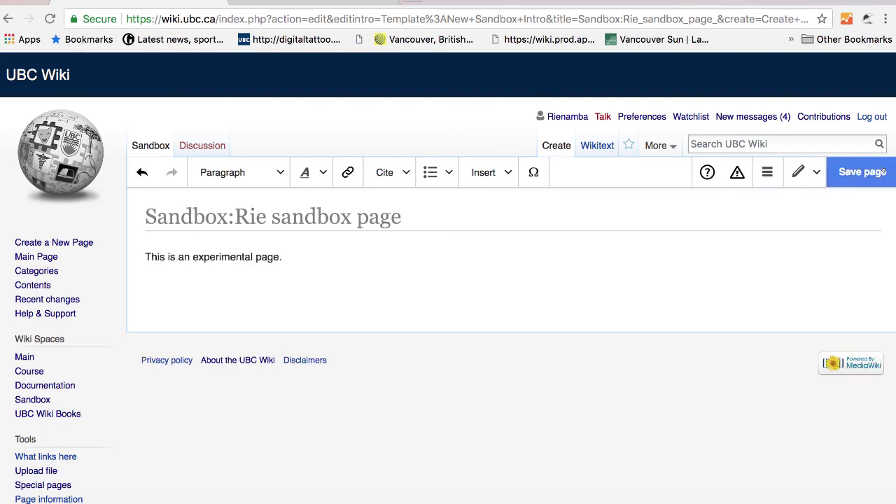
click(863, 172)
click(615, 190)
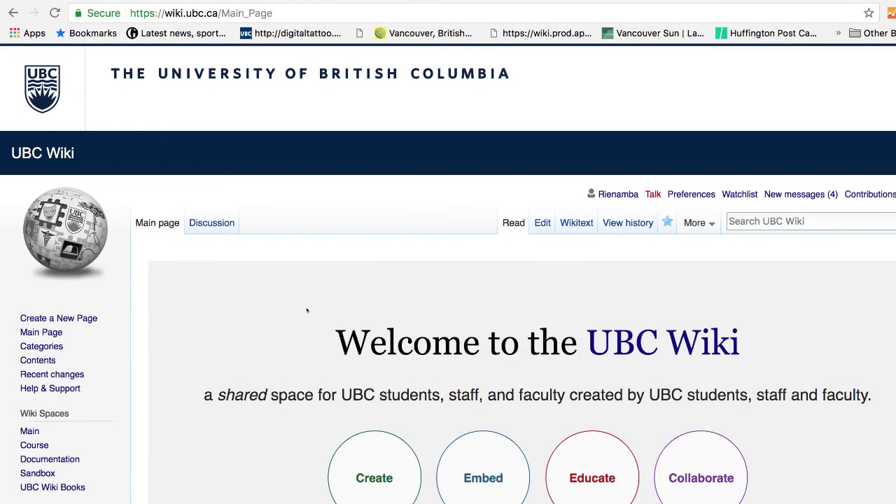
- Open the wiki's Help & Support page and look over its contents list and support contact information
click(53, 390)
scroll(513, 424, down, 3)
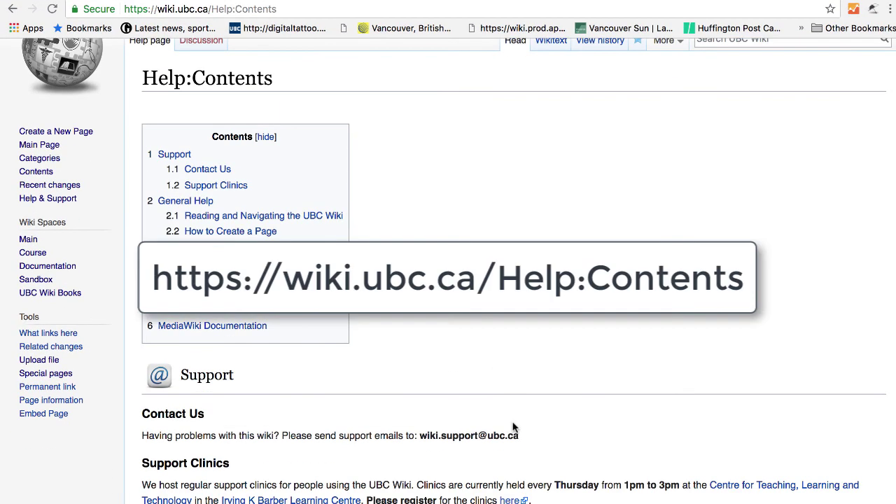
scroll(513, 424, up, 2)
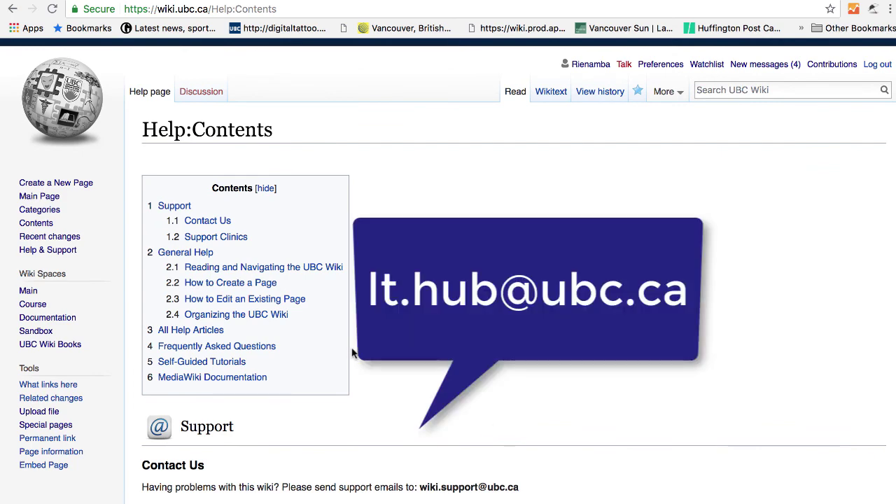